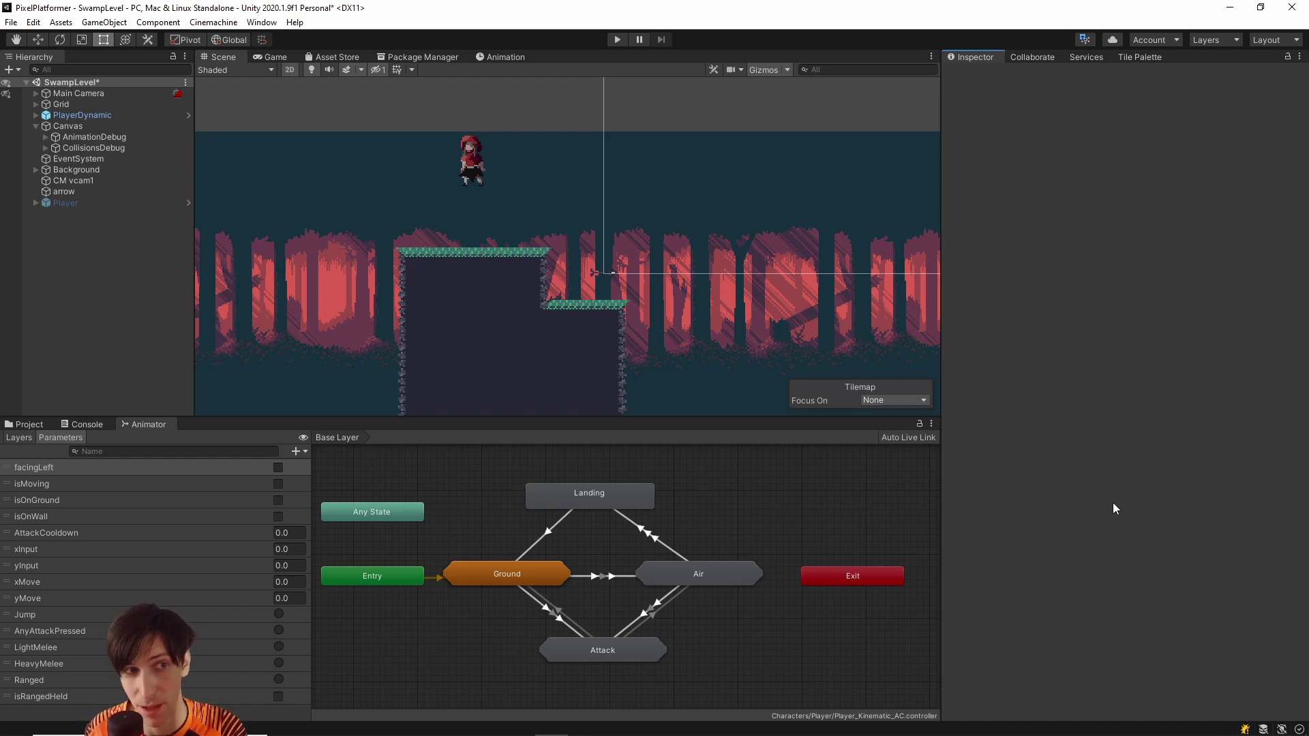
# Enable Enter Play Mode Options (Experimental) in the Editor project settings with both reload options off, and test-run the level
pyautogui.click(32, 22)
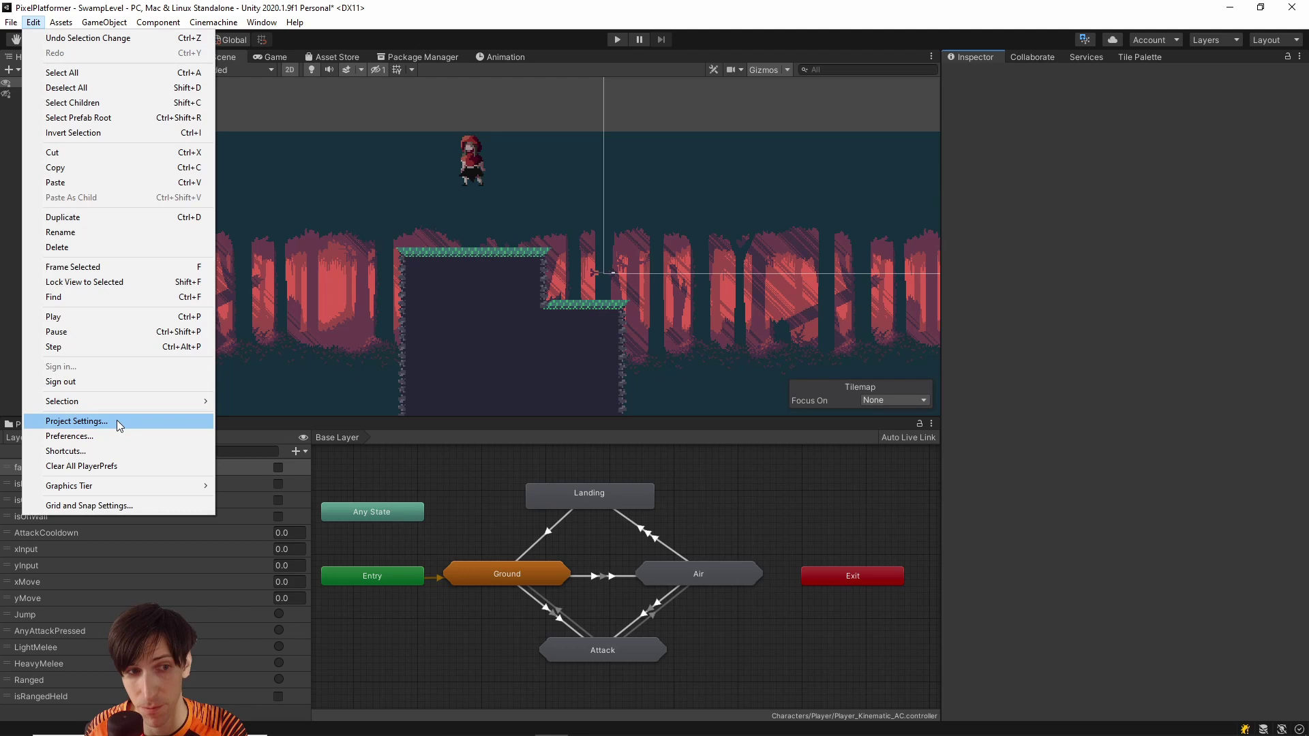
pyautogui.click(116, 421)
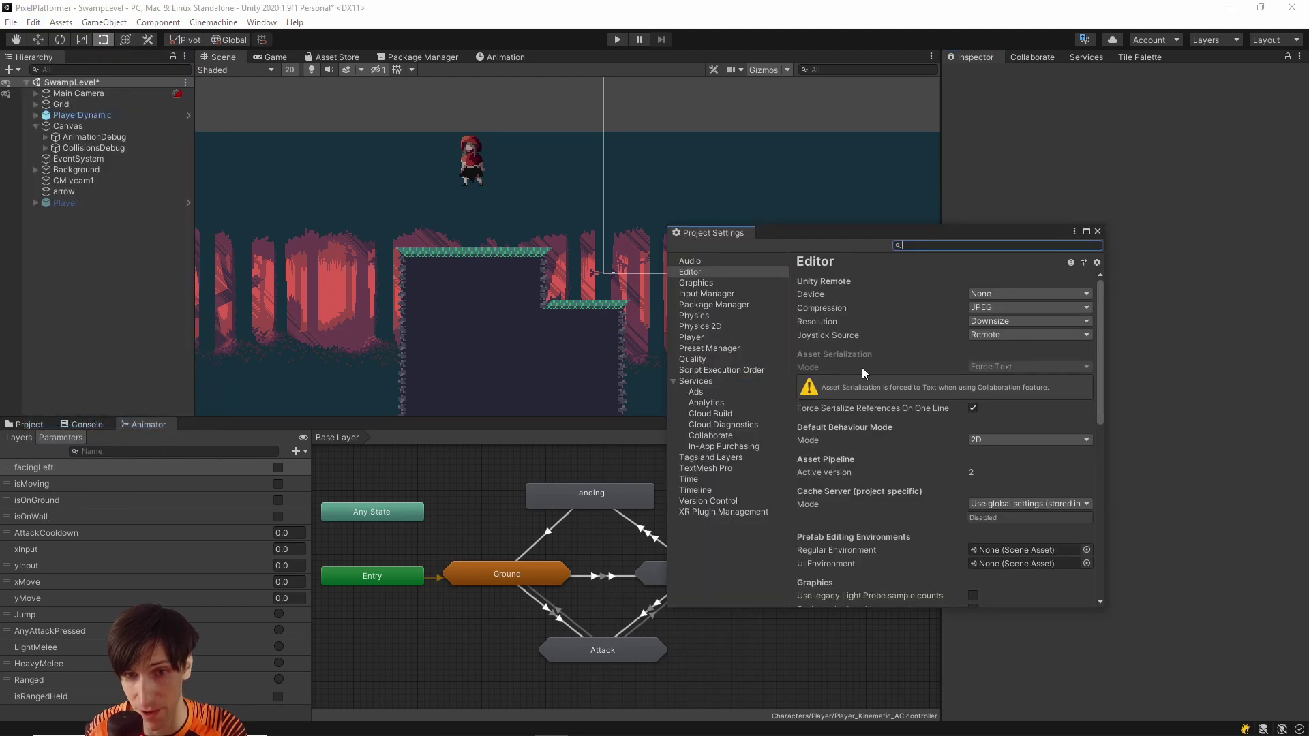
pyautogui.scroll(-10, 894, 441)
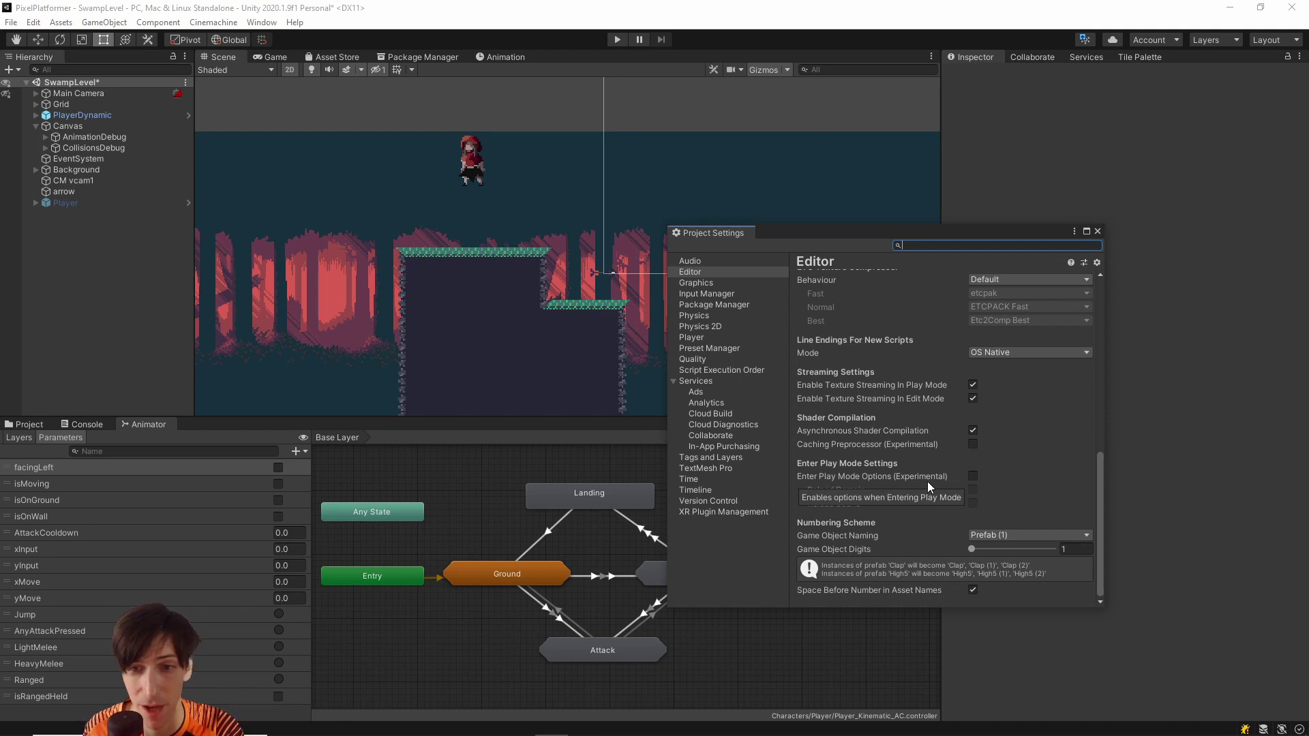
pyautogui.click(972, 477)
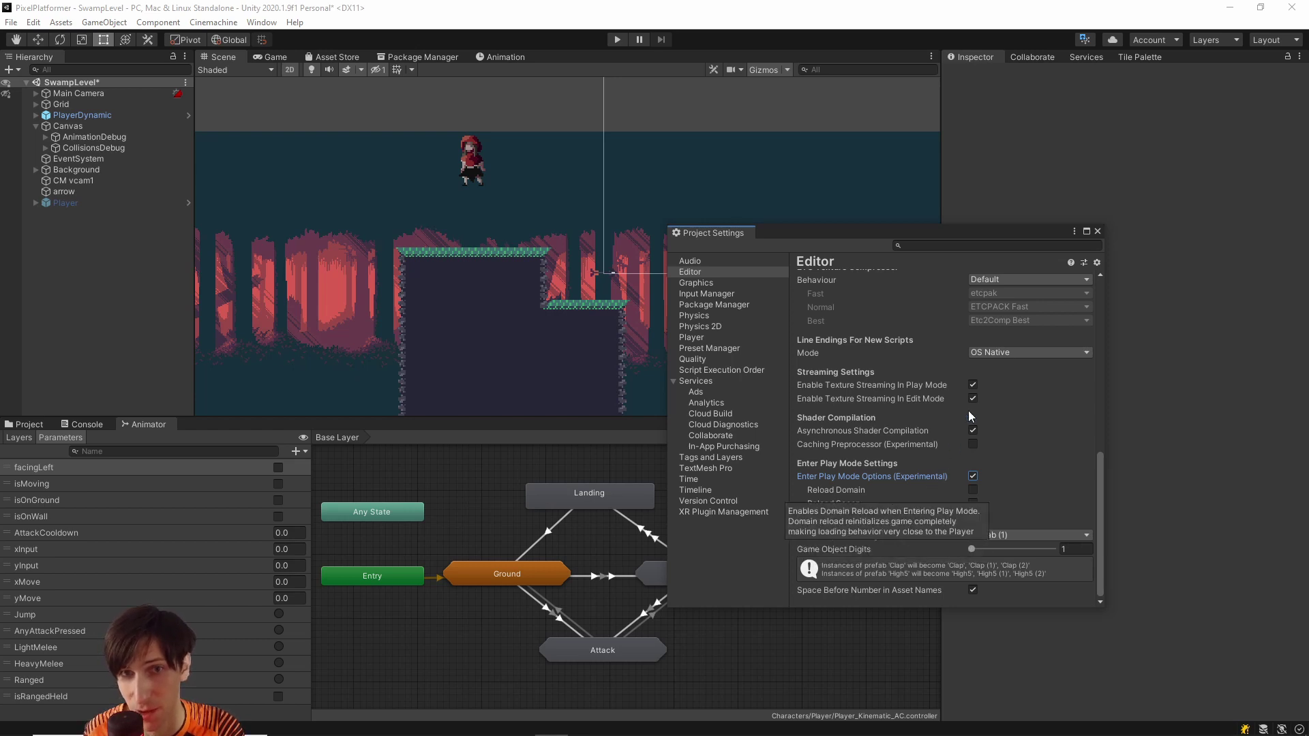
pyautogui.click(1097, 231)
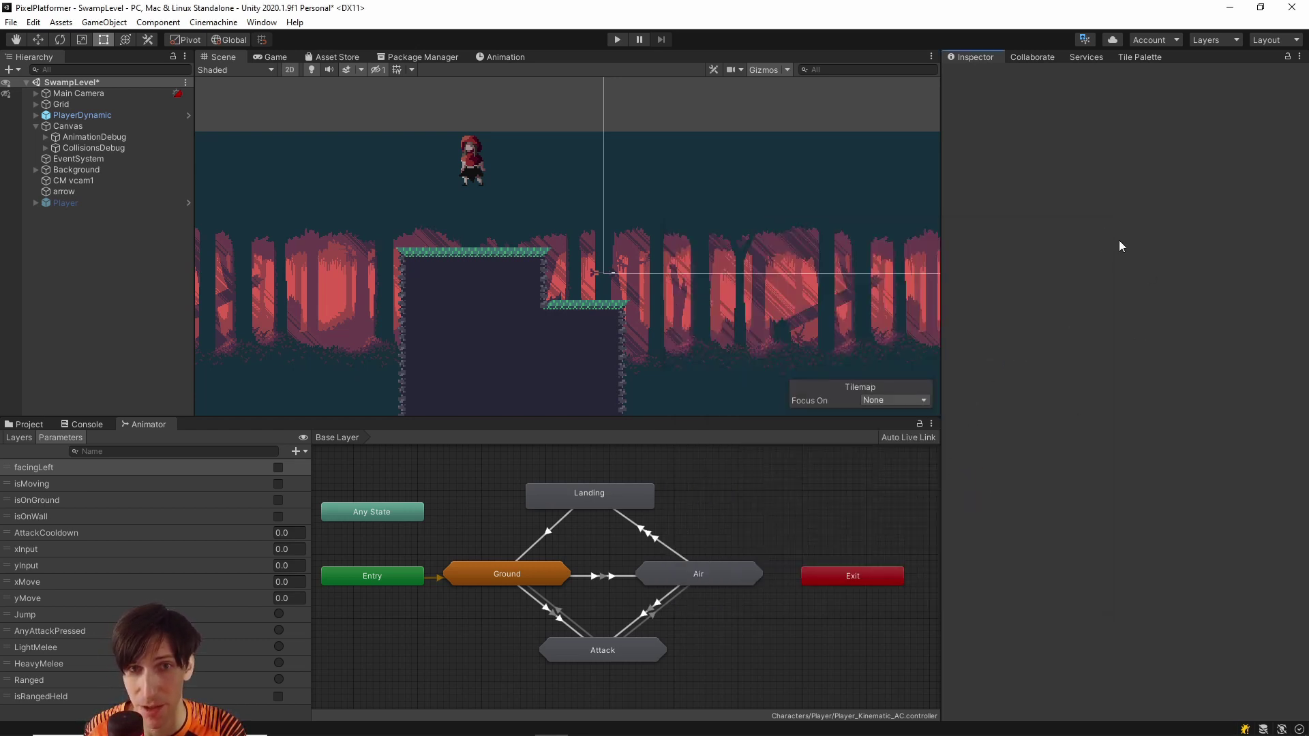
pyautogui.click(616, 40)
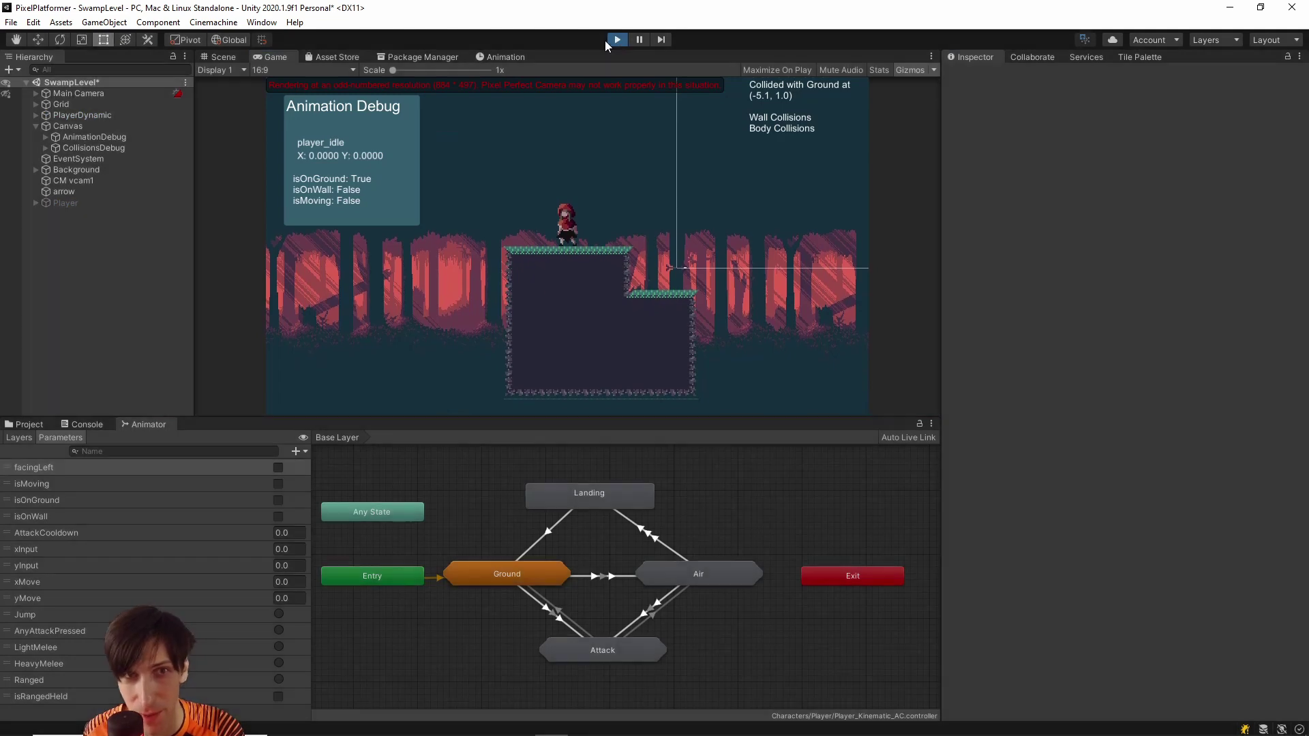
pyautogui.click(606, 42)
# Disable Enter Play Mode Options (Experimental) in the Editor project settings and run the level for comparison
pyautogui.click(33, 23)
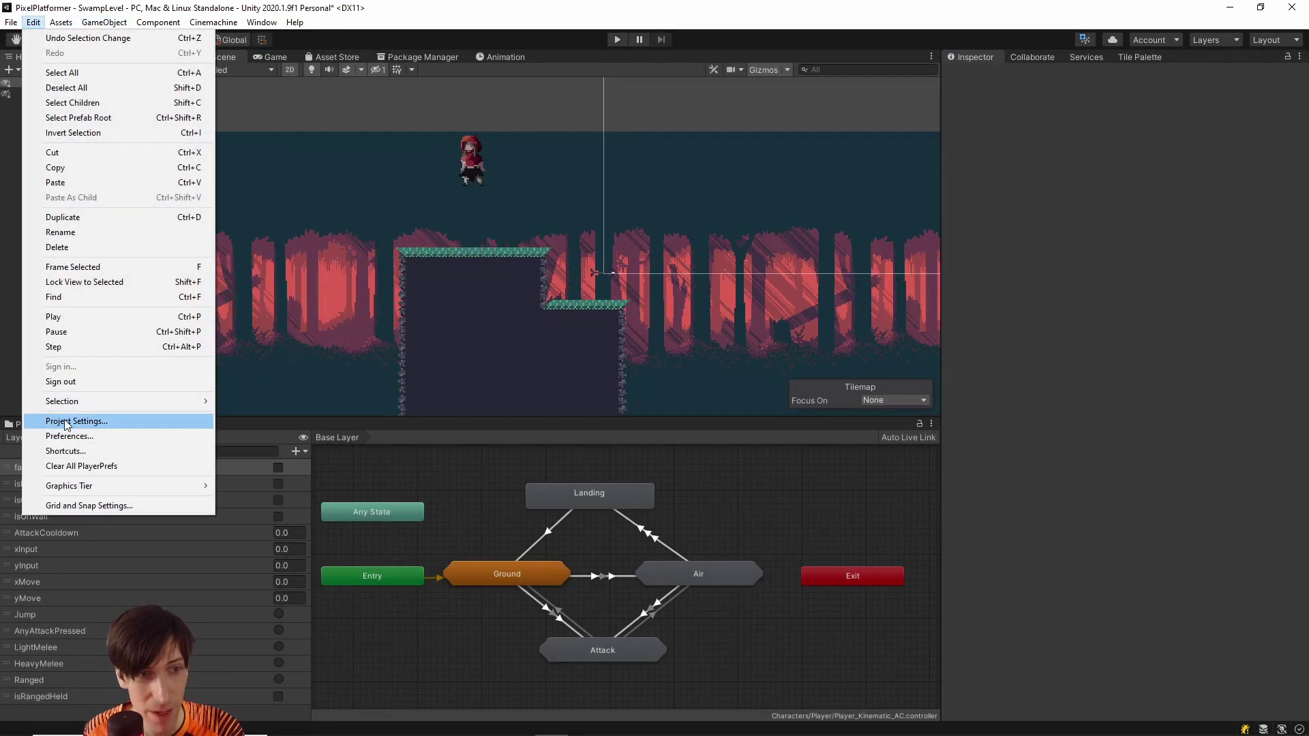
pyautogui.click(66, 421)
pyautogui.scroll(-10, 956, 488)
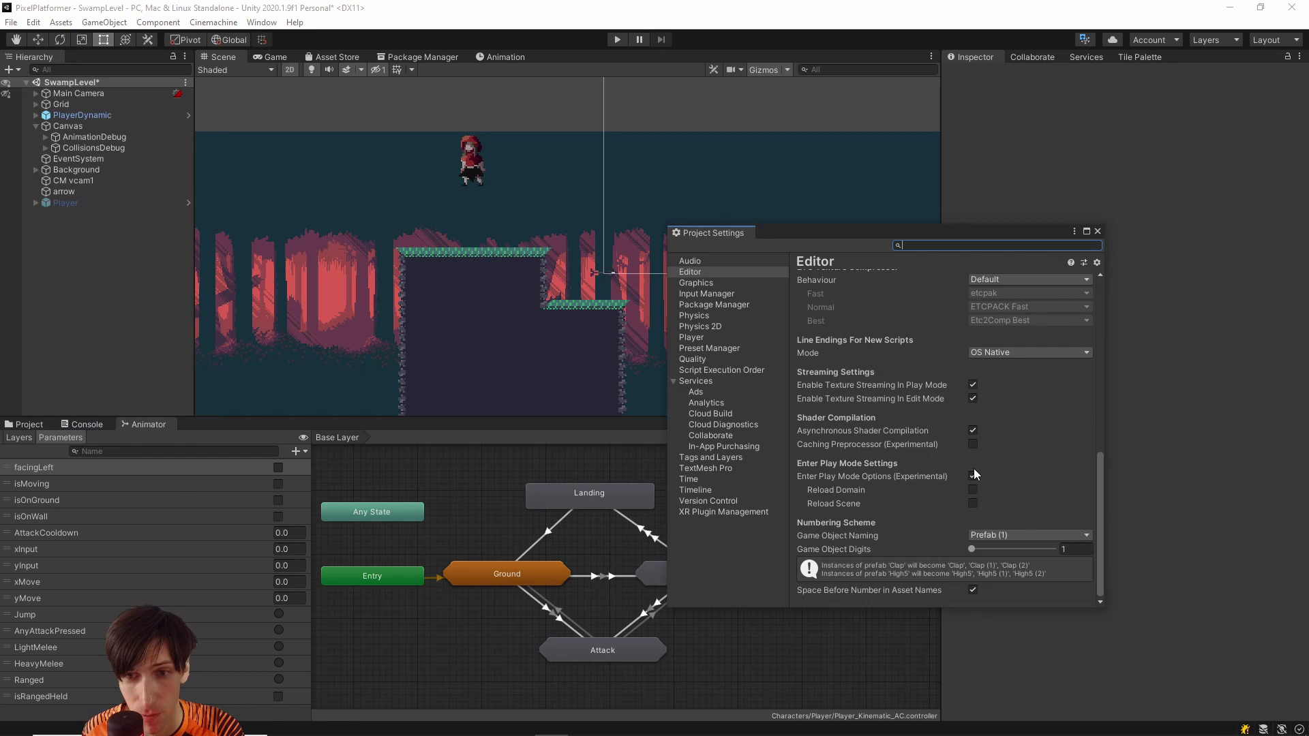
pyautogui.click(973, 475)
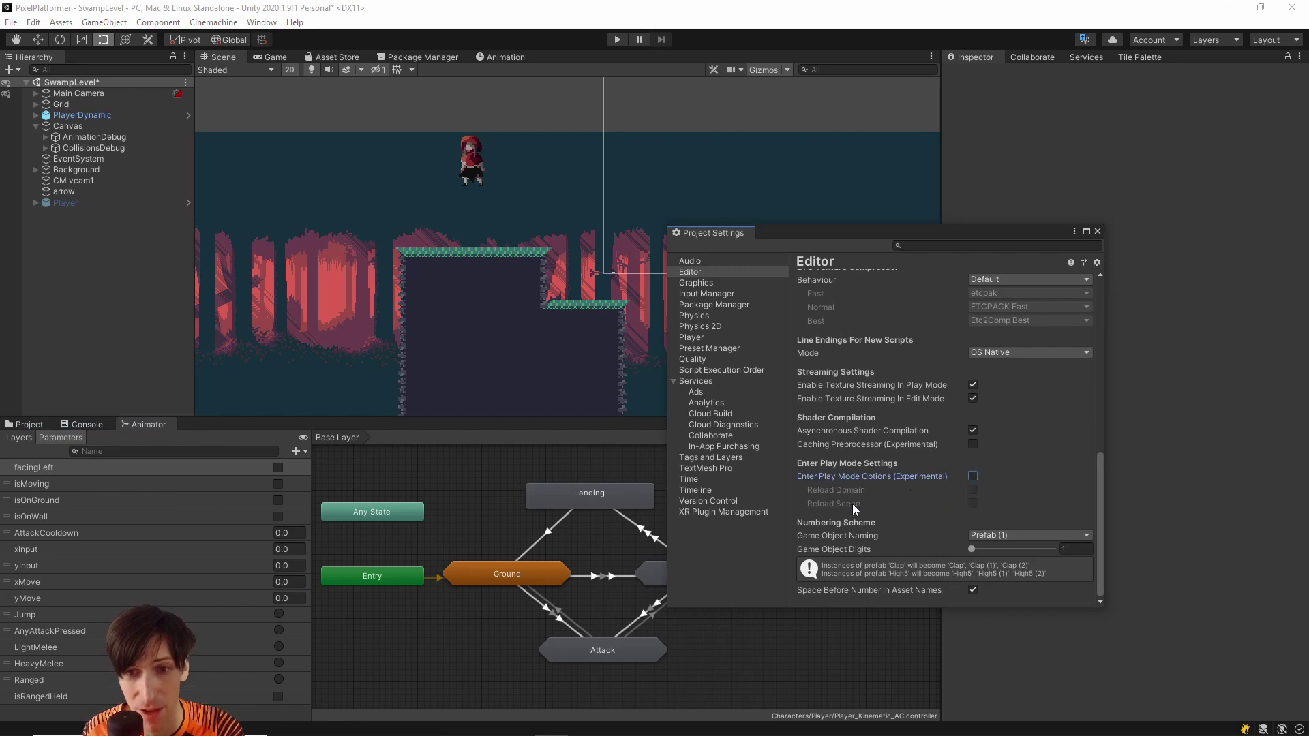
pyautogui.click(1097, 231)
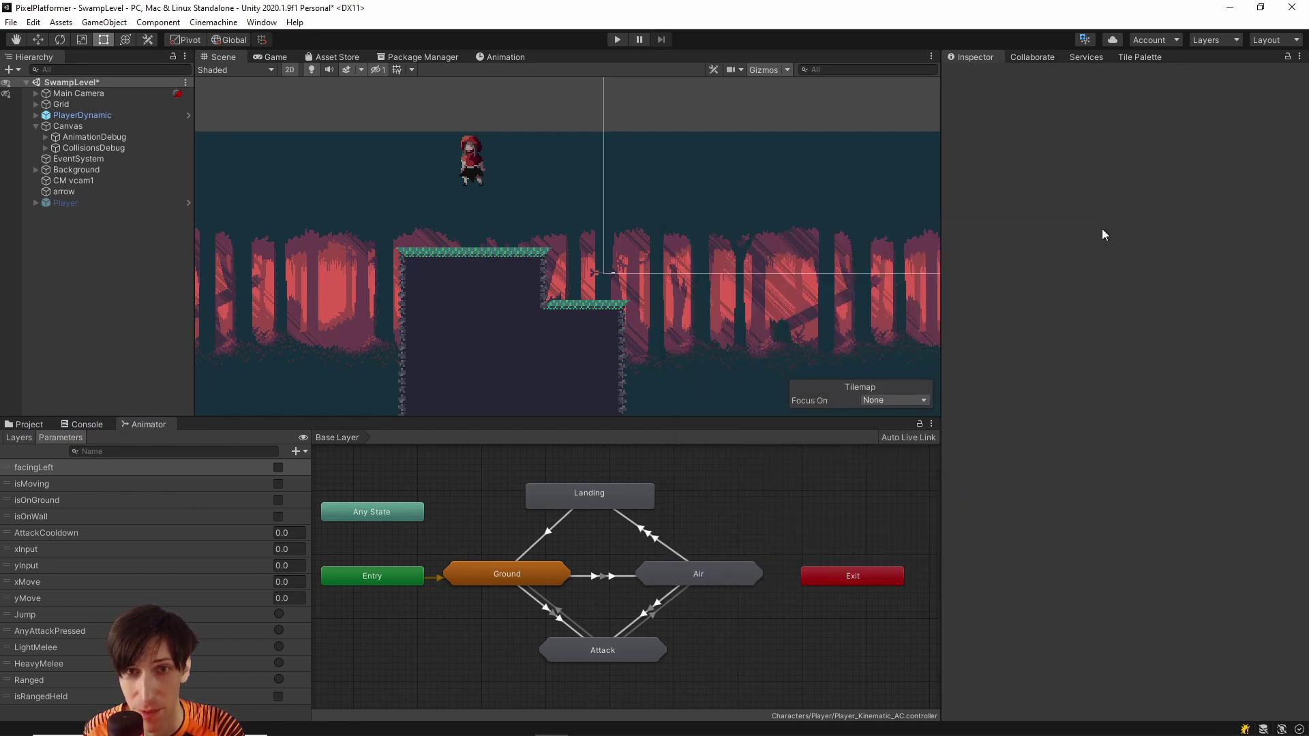
pyautogui.click(618, 40)
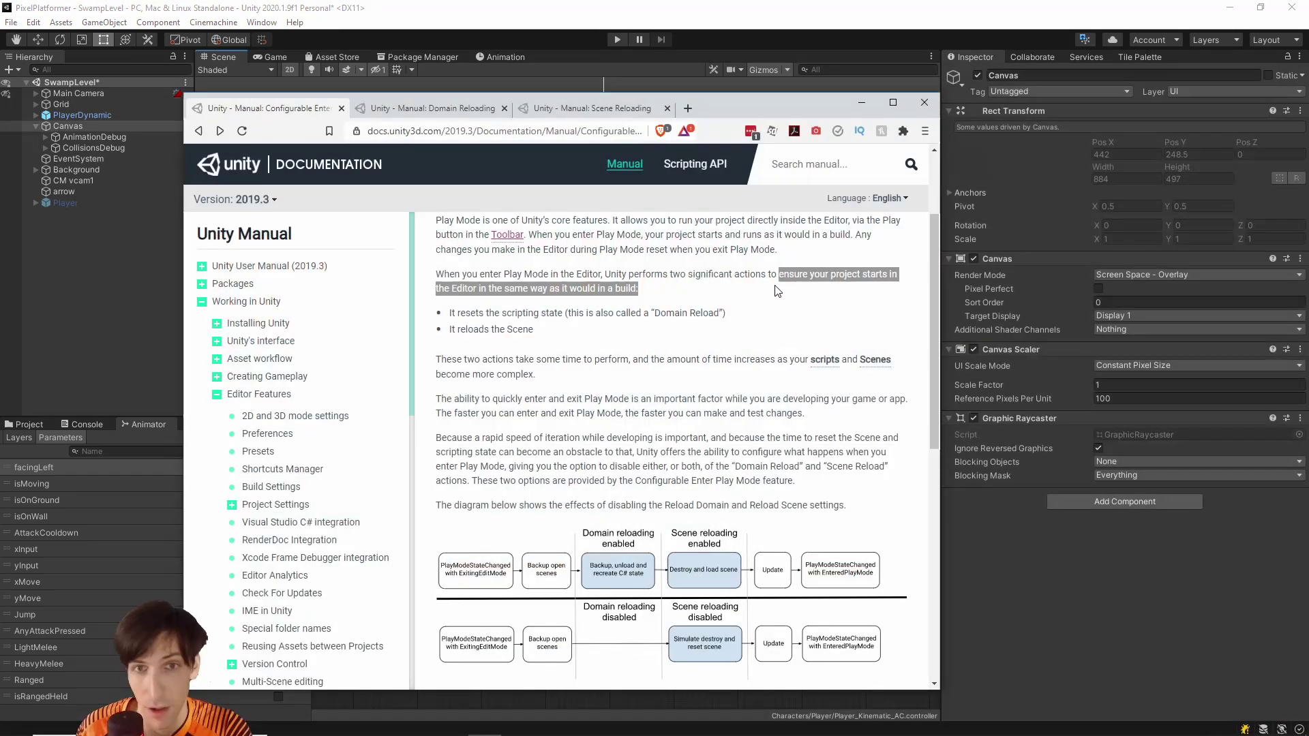
# Read the manual's Configurable Enter Play Mode page and the Domain Reloading passage on resetting the scripting state
pyautogui.scroll(1, 452, 195)
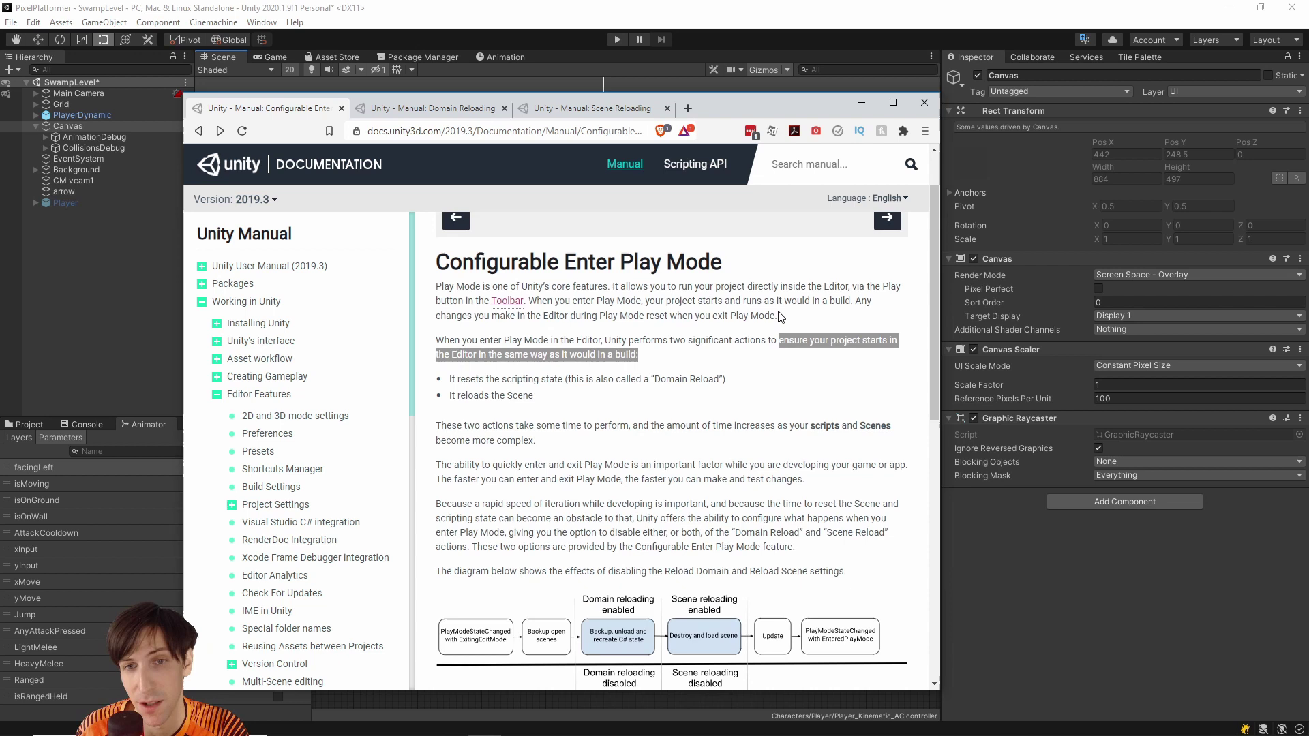
pyautogui.scroll(-1, 781, 317)
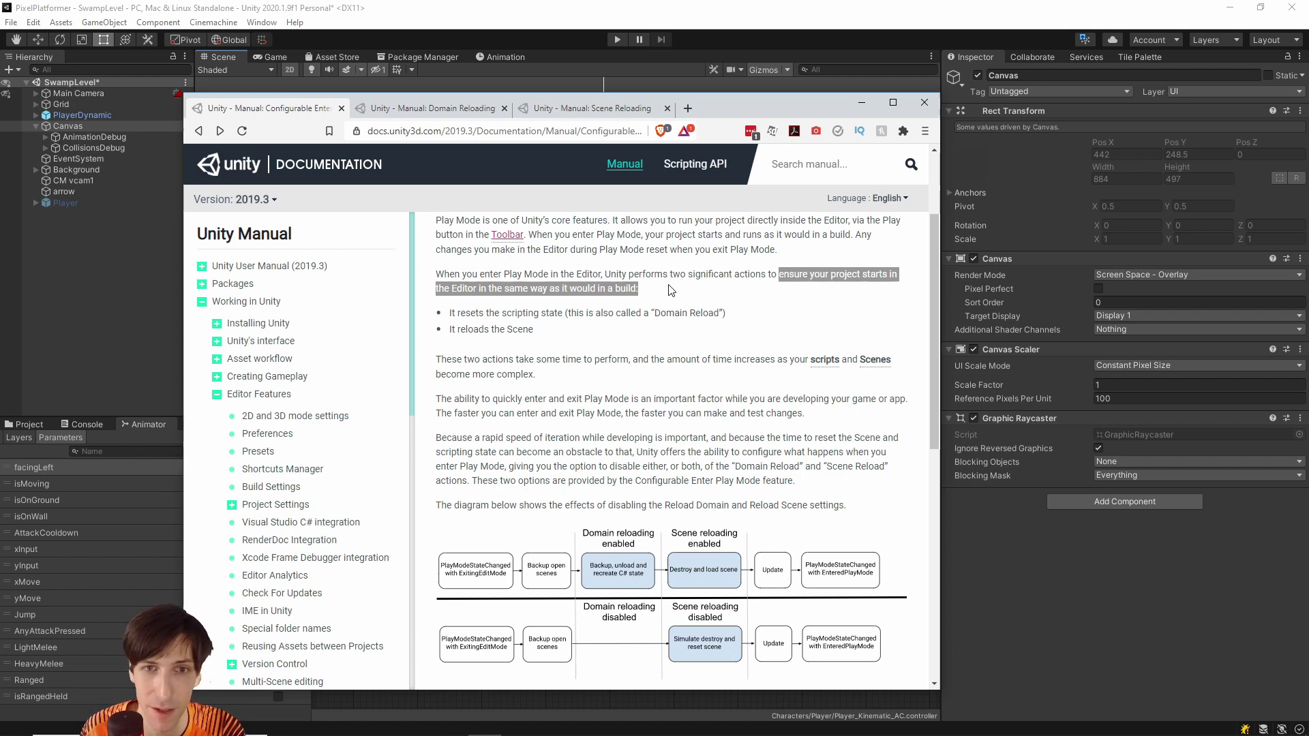
pyautogui.scroll(3, 666, 293)
pyautogui.click(458, 107)
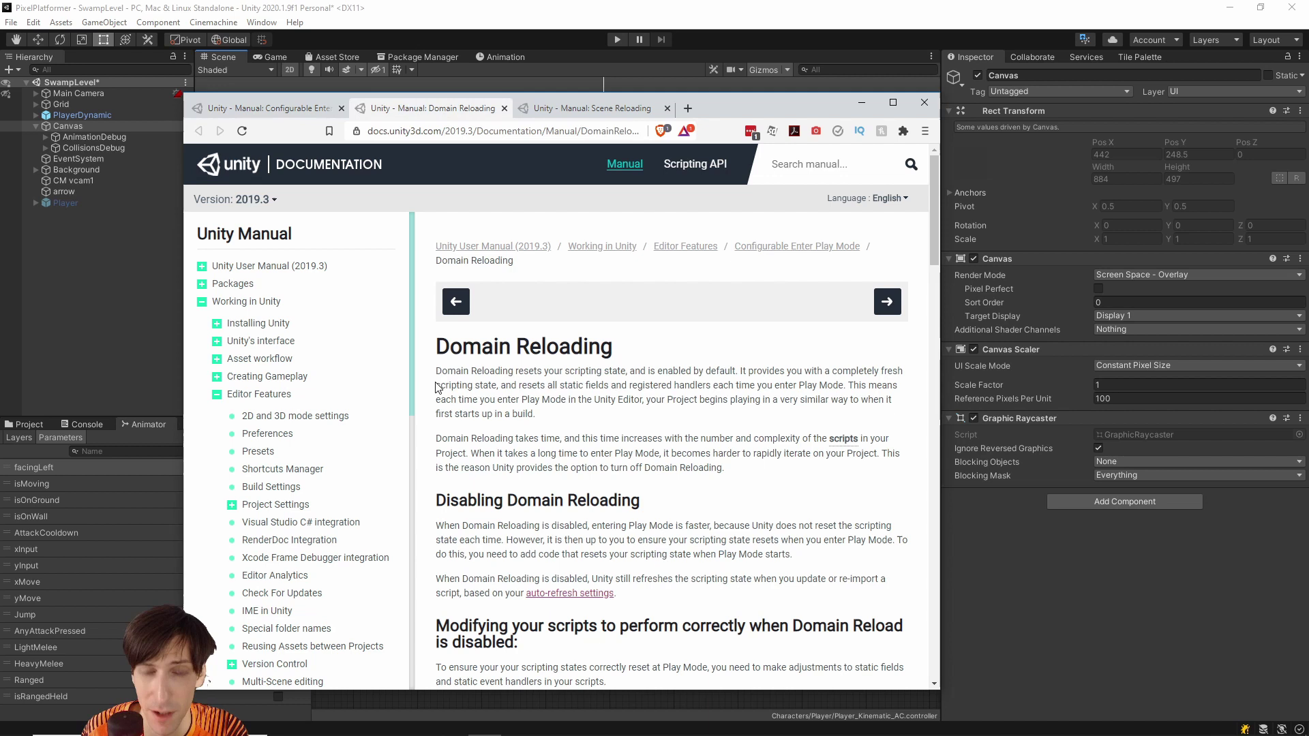
pyautogui.moveTo(437, 386); pyautogui.dragTo(844, 385)
pyautogui.click(505, 386)
pyautogui.click(623, 385)
pyautogui.click(849, 386)
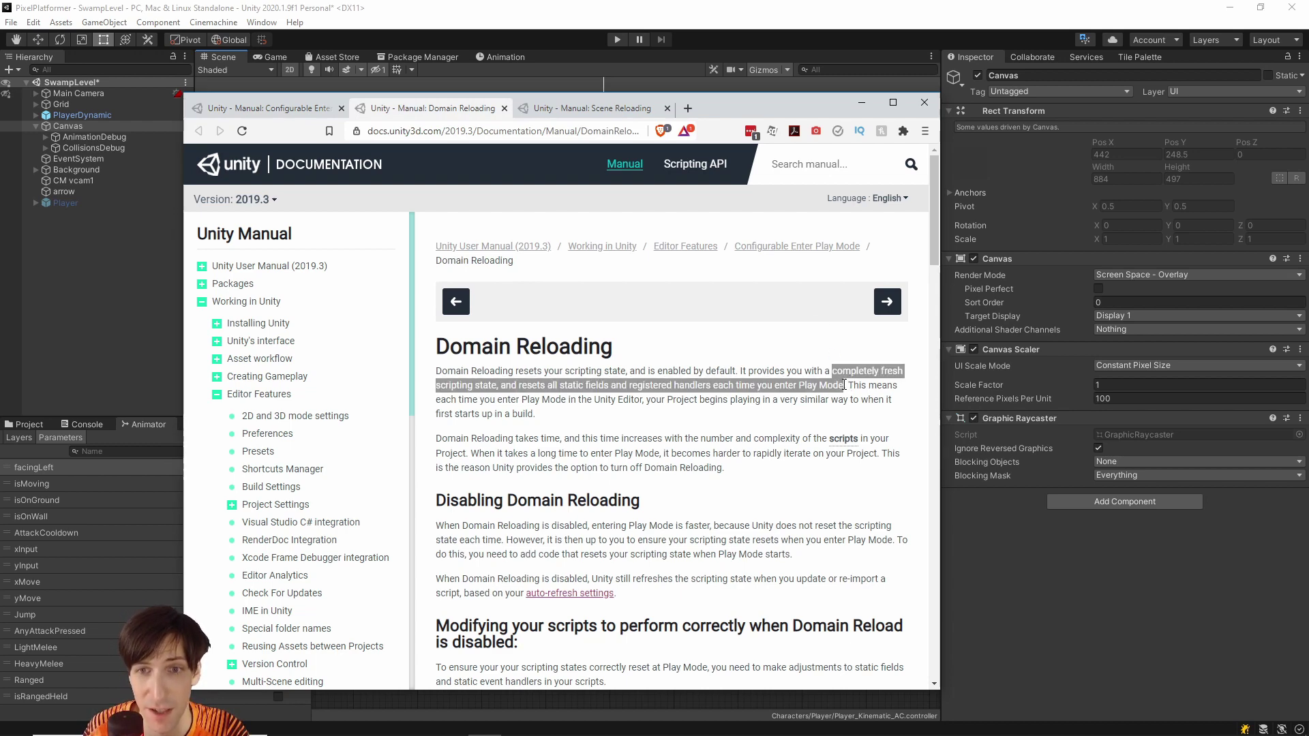
# Read the manual's Scene Reloading page on reloading from disk and on resetting only the Scene's modified contents
pyautogui.click(602, 111)
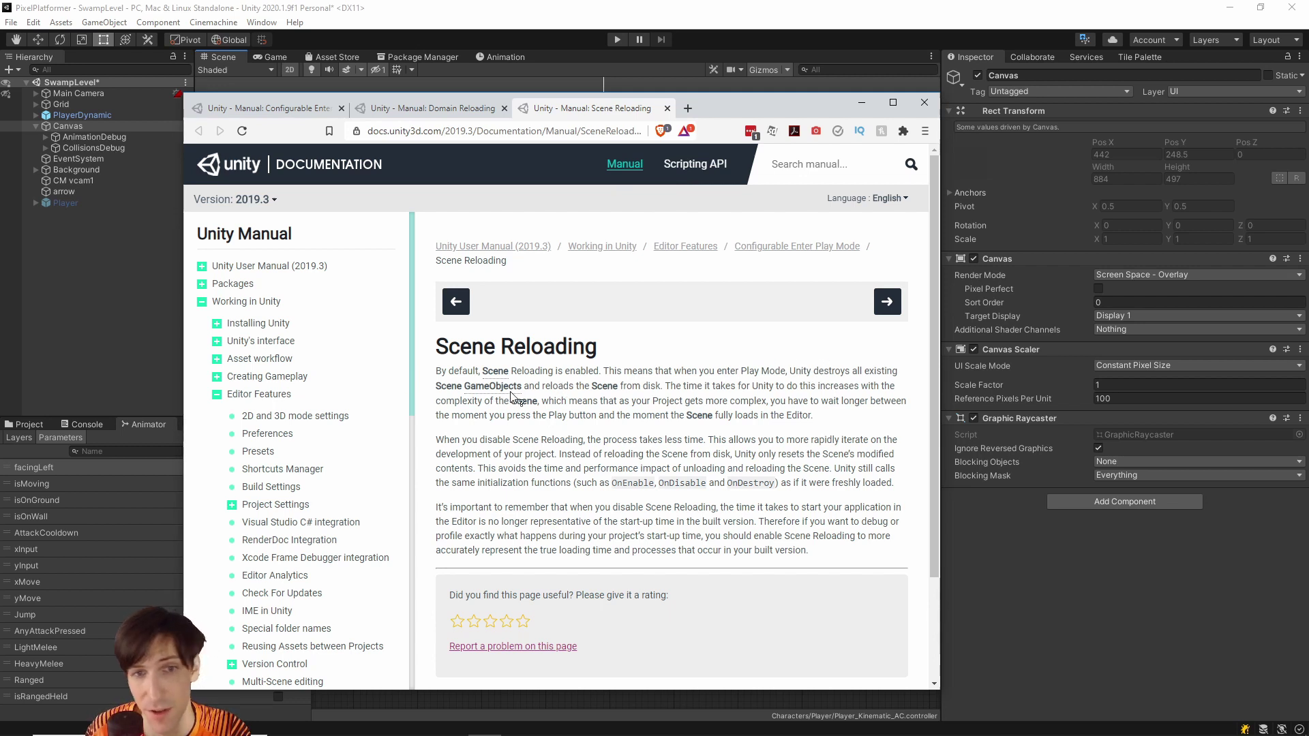
pyautogui.moveTo(523, 386); pyautogui.dragTo(666, 384)
pyautogui.click(824, 411)
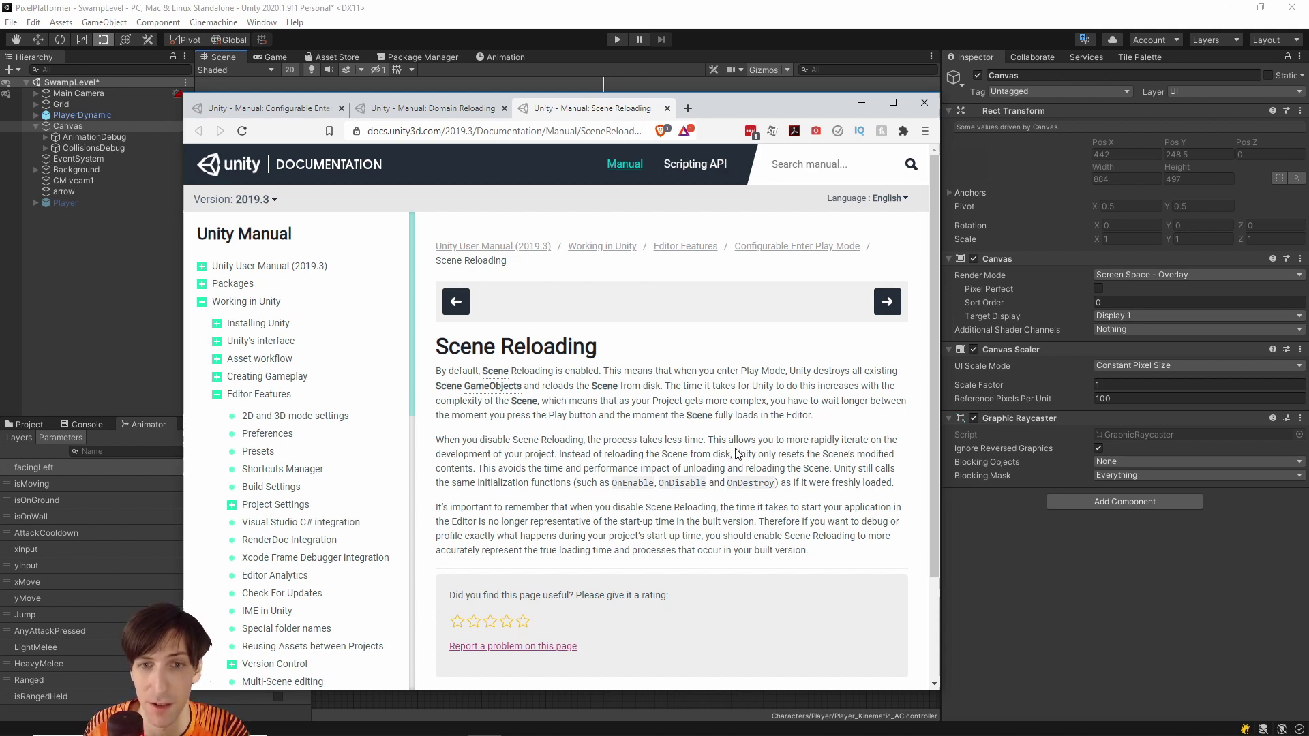
pyautogui.moveTo(734, 454); pyautogui.dragTo(435, 454)
pyautogui.moveTo(902, 456); pyautogui.dragTo(475, 468)
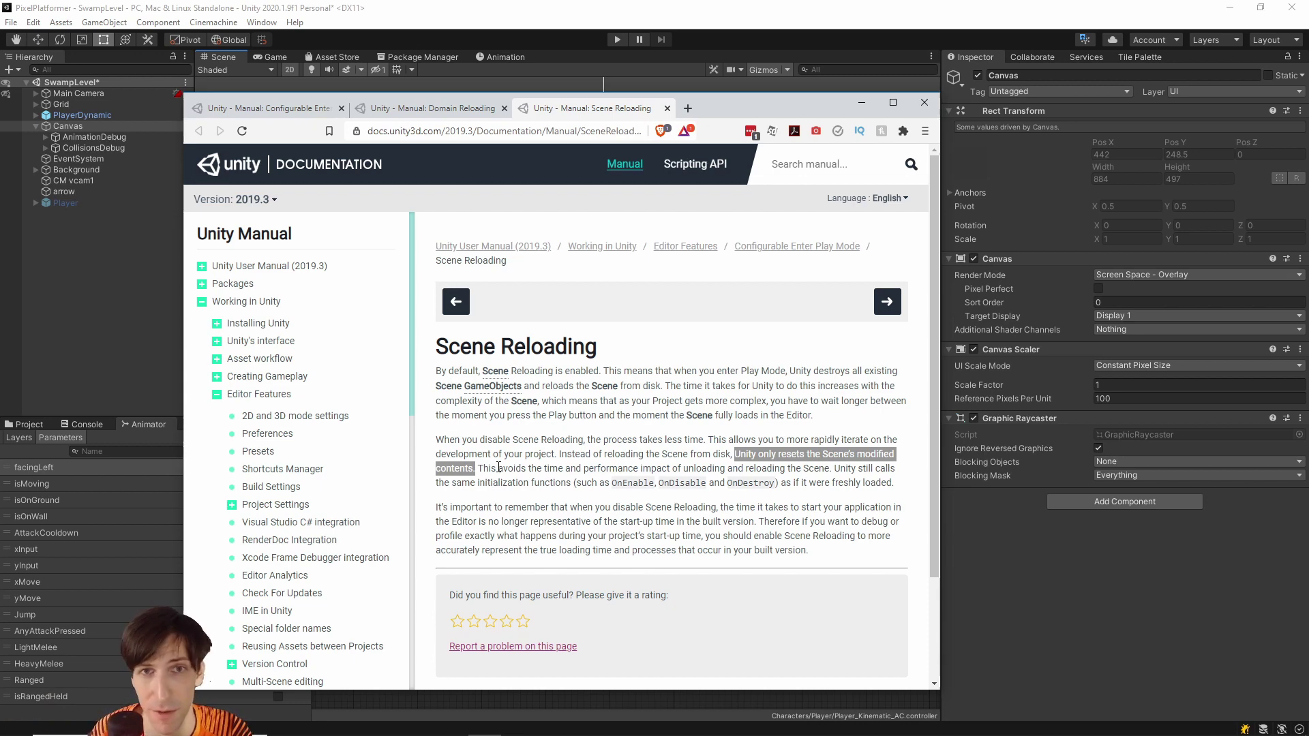
pyautogui.click(499, 468)
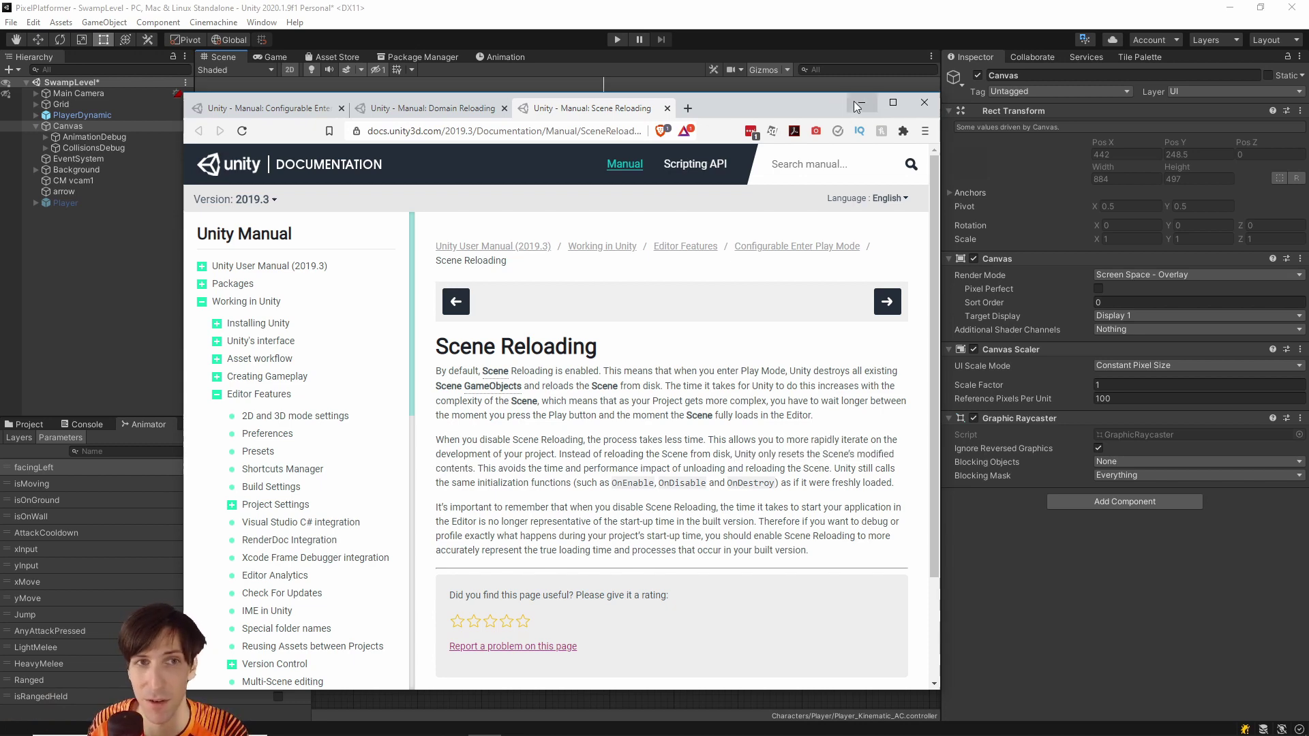
# Return to the Unity editor and briefly run the level with Enter Play Mode Options disabled
pyautogui.click(857, 107)
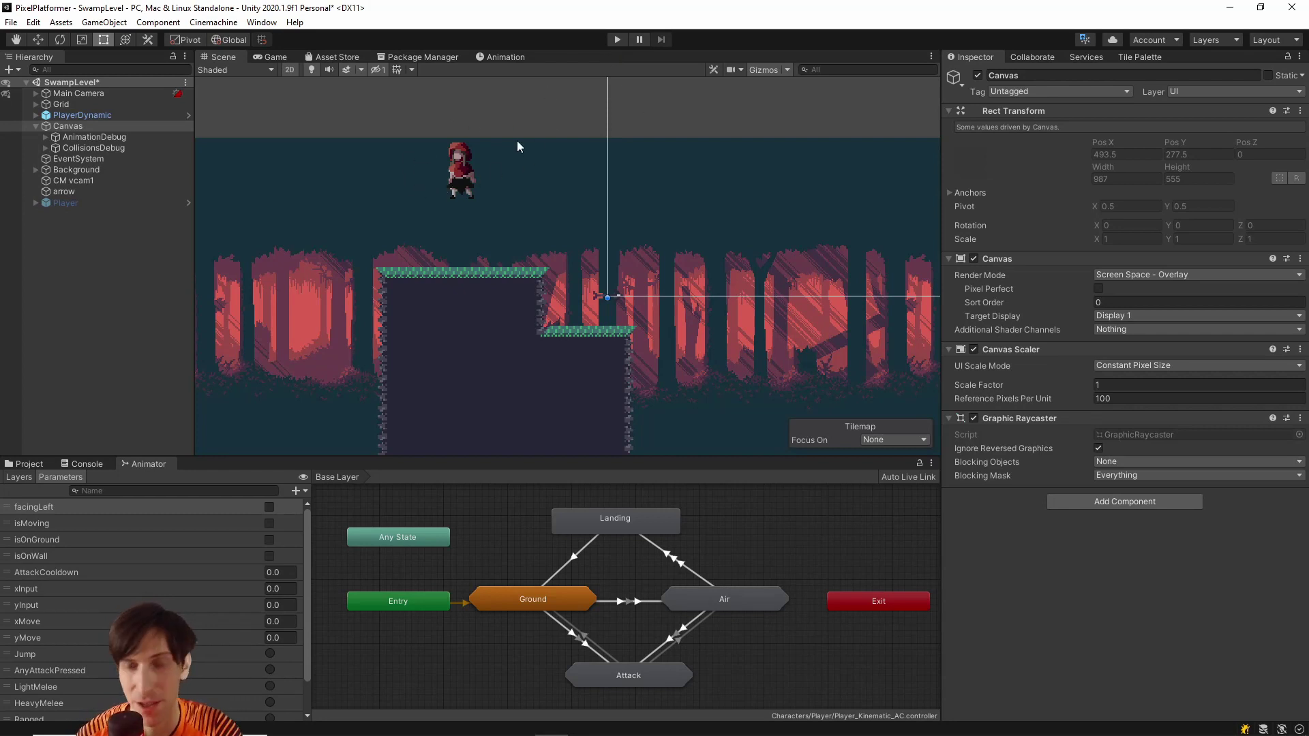
pyautogui.click(616, 42)
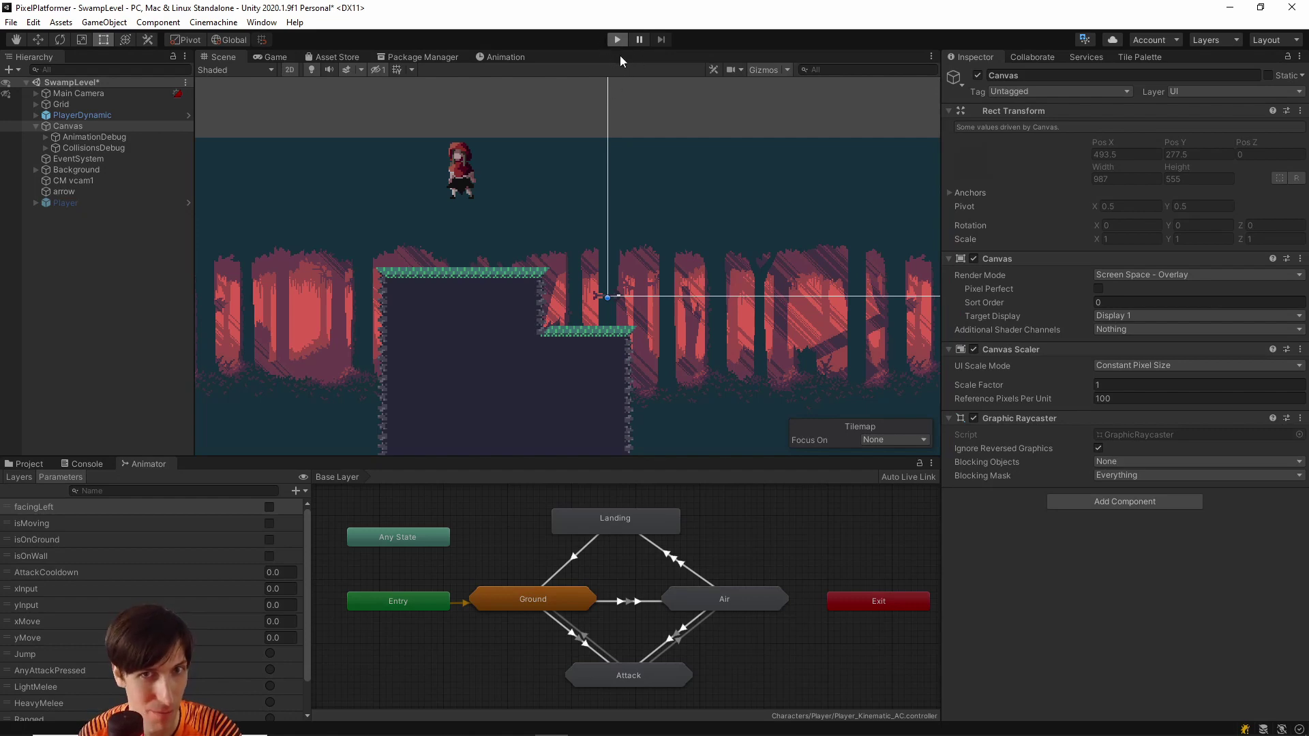
pyautogui.click(617, 41)
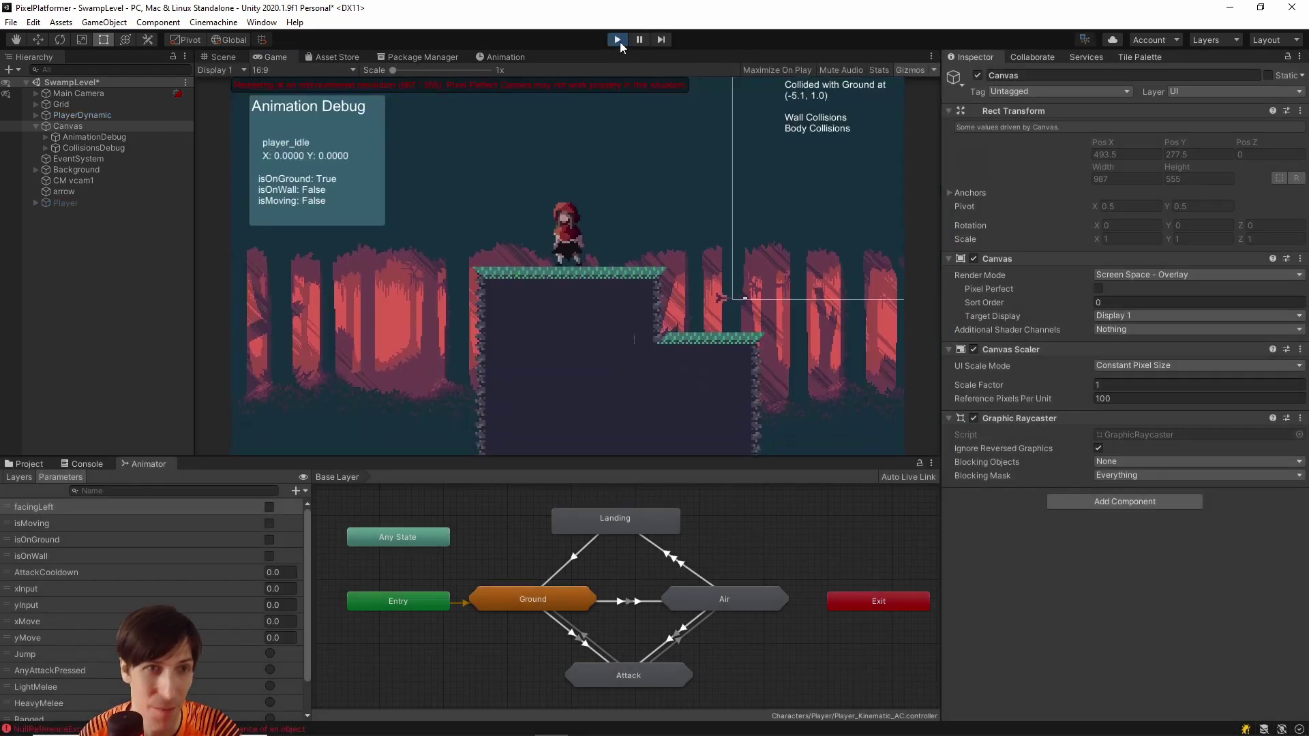
# Enable Enter Play Mode Options (Experimental) in the Editor project settings, with Reload Scene on and Reload Domain off
pyautogui.click(35, 22)
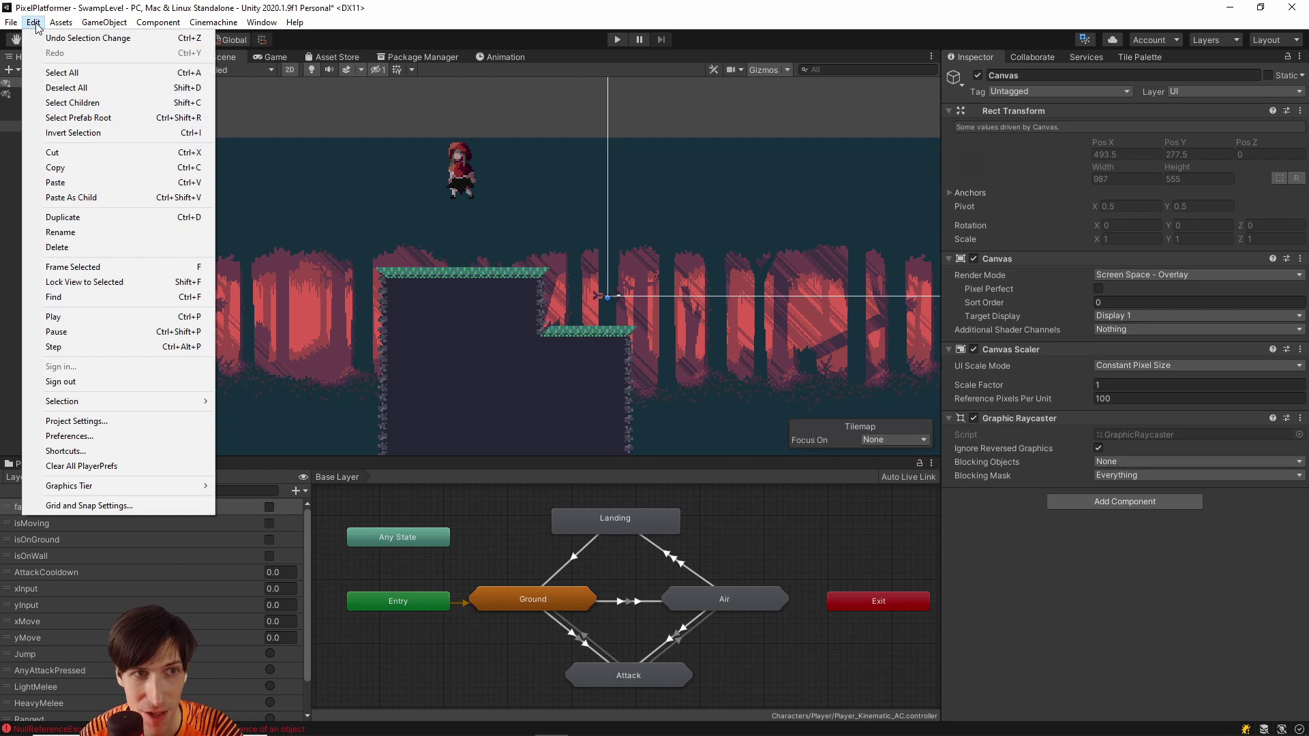
pyautogui.click(77, 420)
pyautogui.scroll(-5, 917, 490)
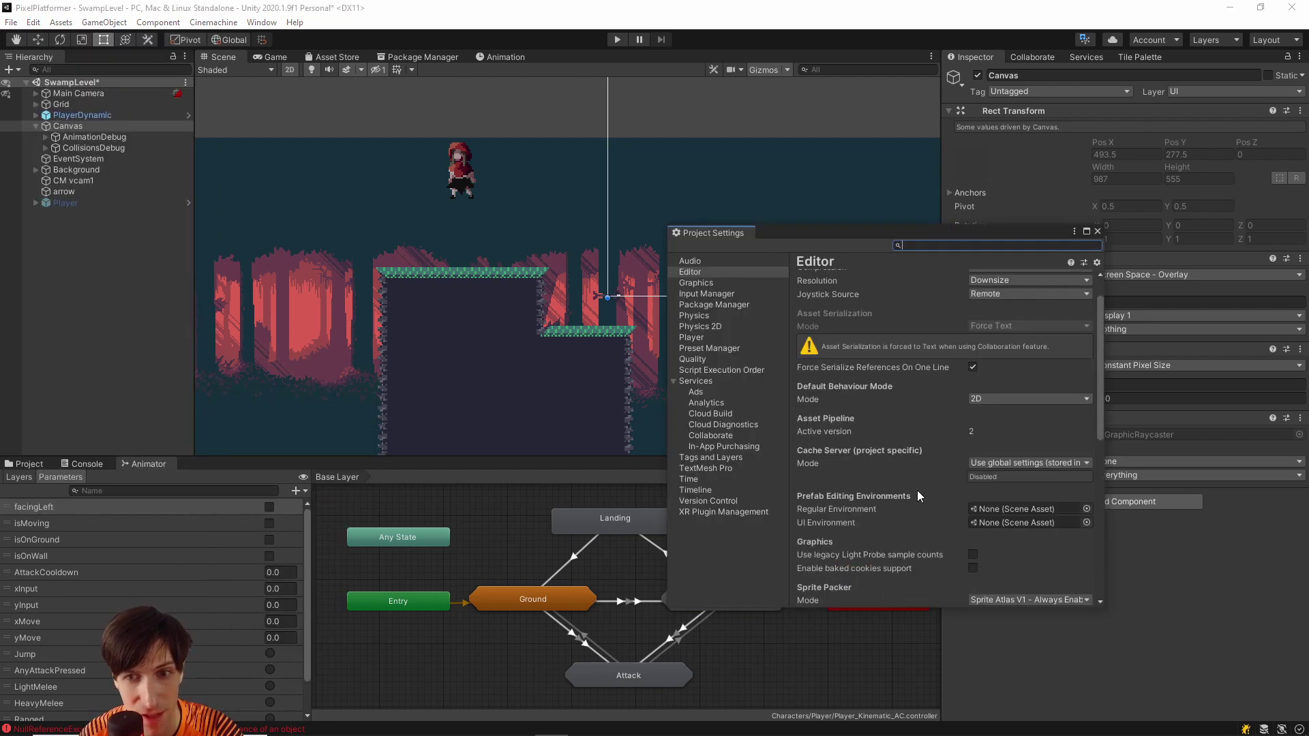
pyautogui.scroll(-3, 898, 411)
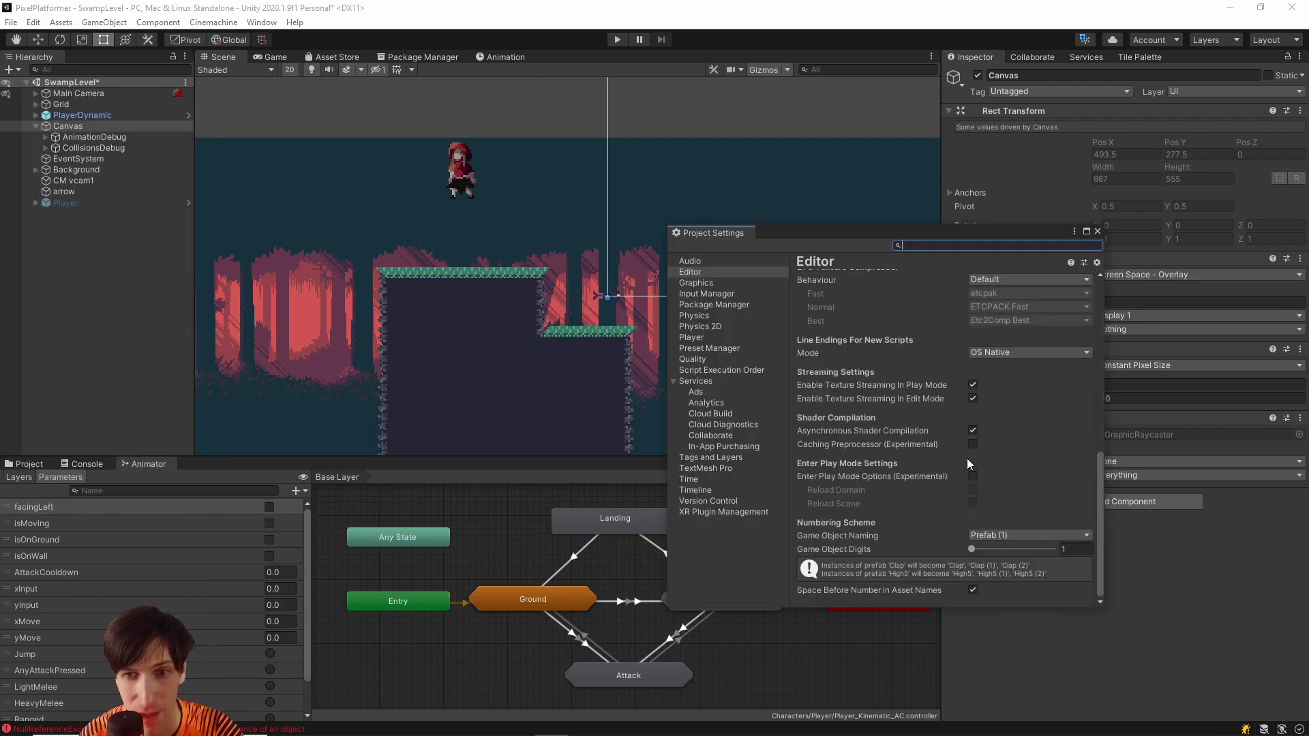
pyautogui.click(973, 476)
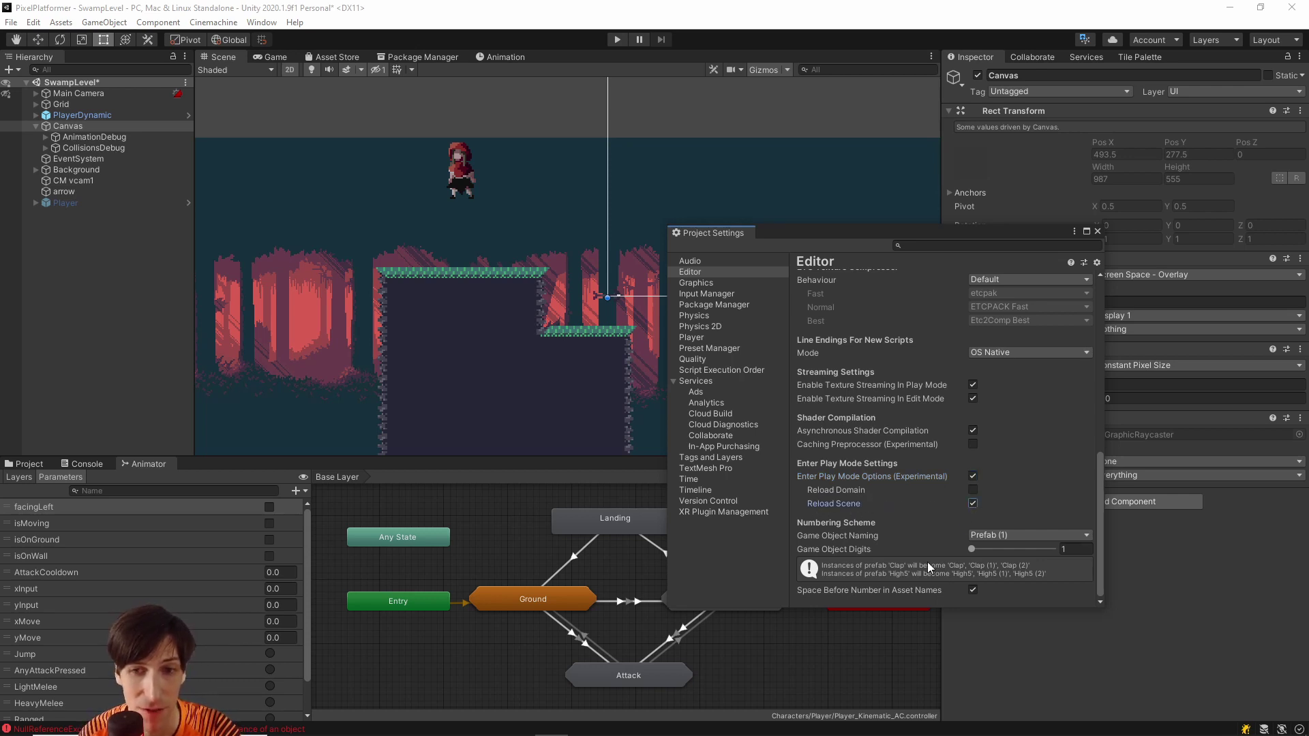
pyautogui.click(1097, 232)
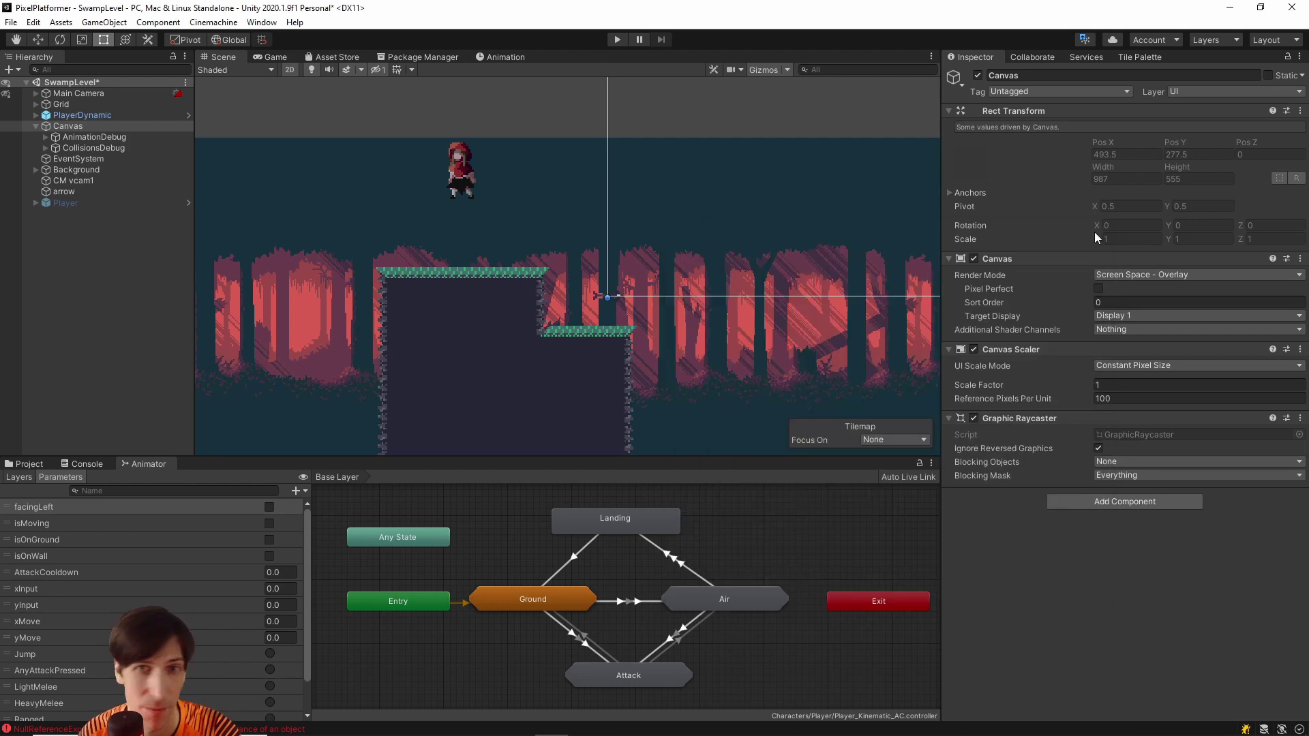
# Enter and exit play mode twice to check start-up speed with only Reload Scene enabled
pyautogui.click(617, 39)
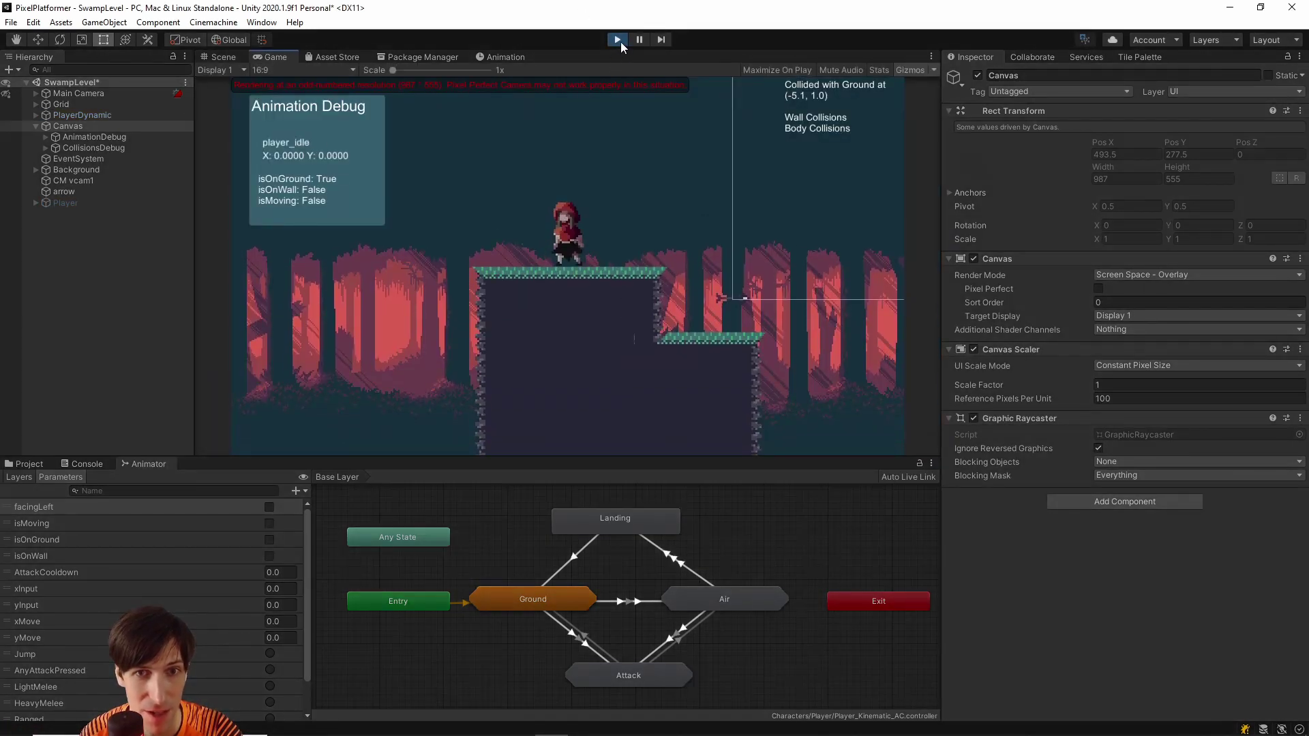
pyautogui.click(621, 42)
pyautogui.click(620, 42)
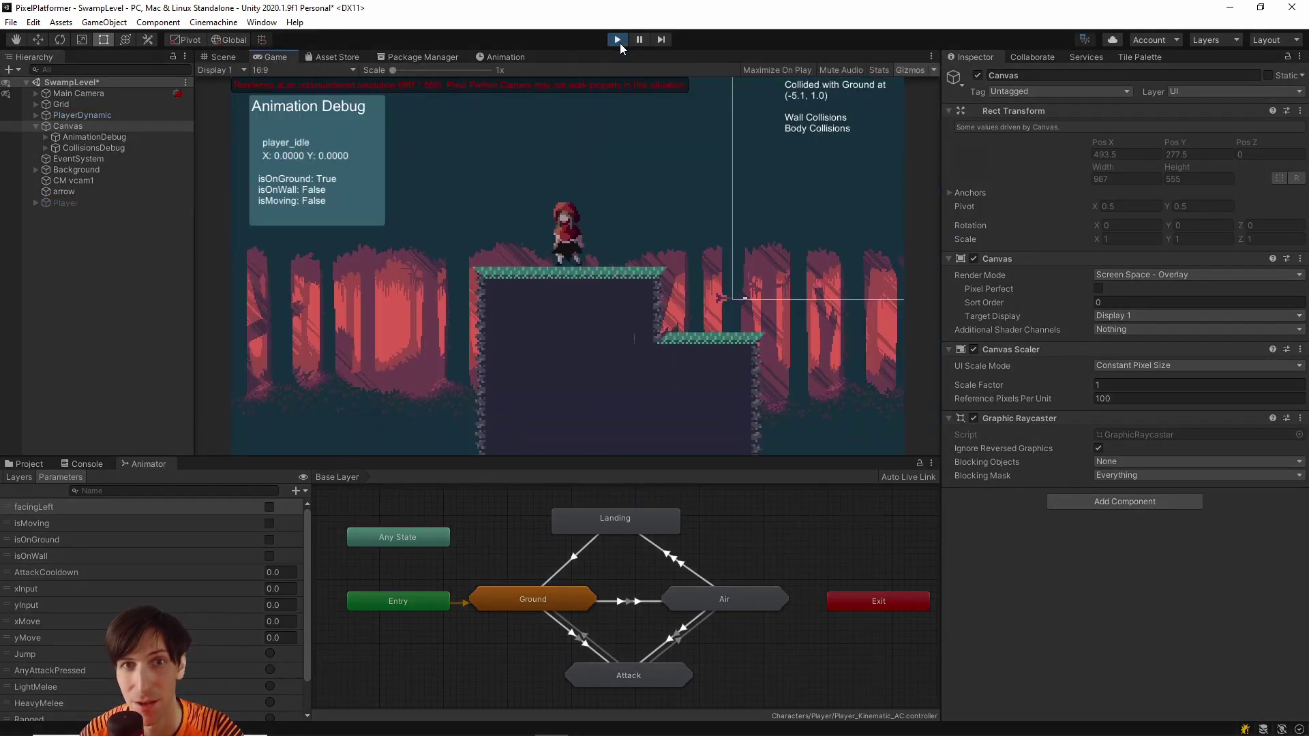
pyautogui.click(620, 42)
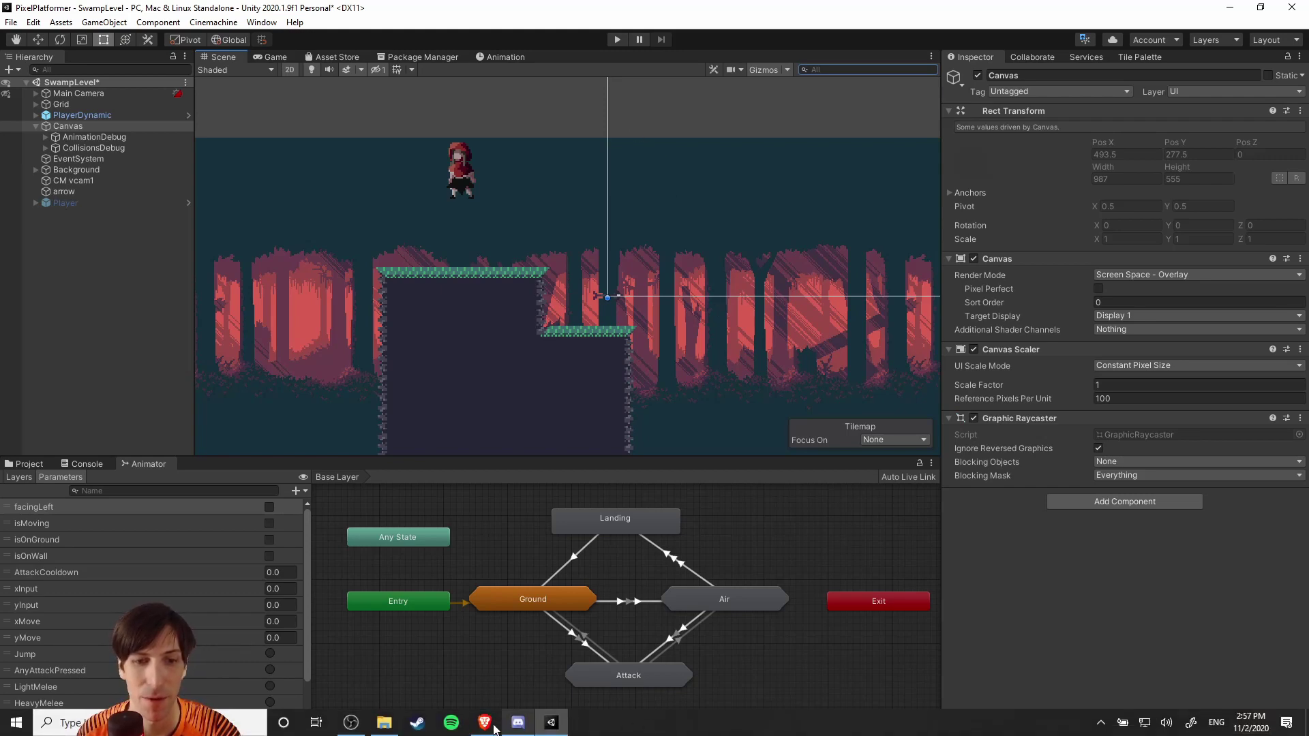
# Switch to the browser and review the Domain Reloading passage on fresh scripting state and static fields, then return to Unity
pyautogui.click(484, 723)
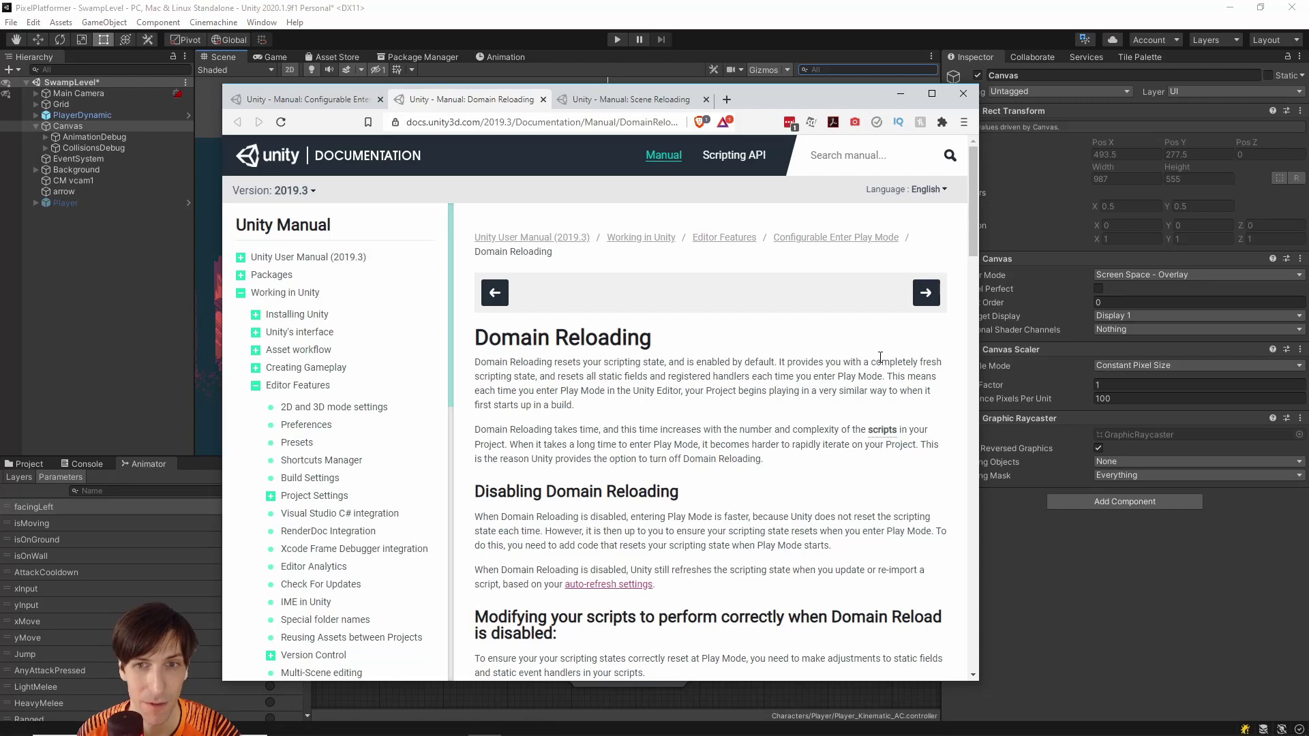
pyautogui.moveTo(875, 363); pyautogui.dragTo(886, 377)
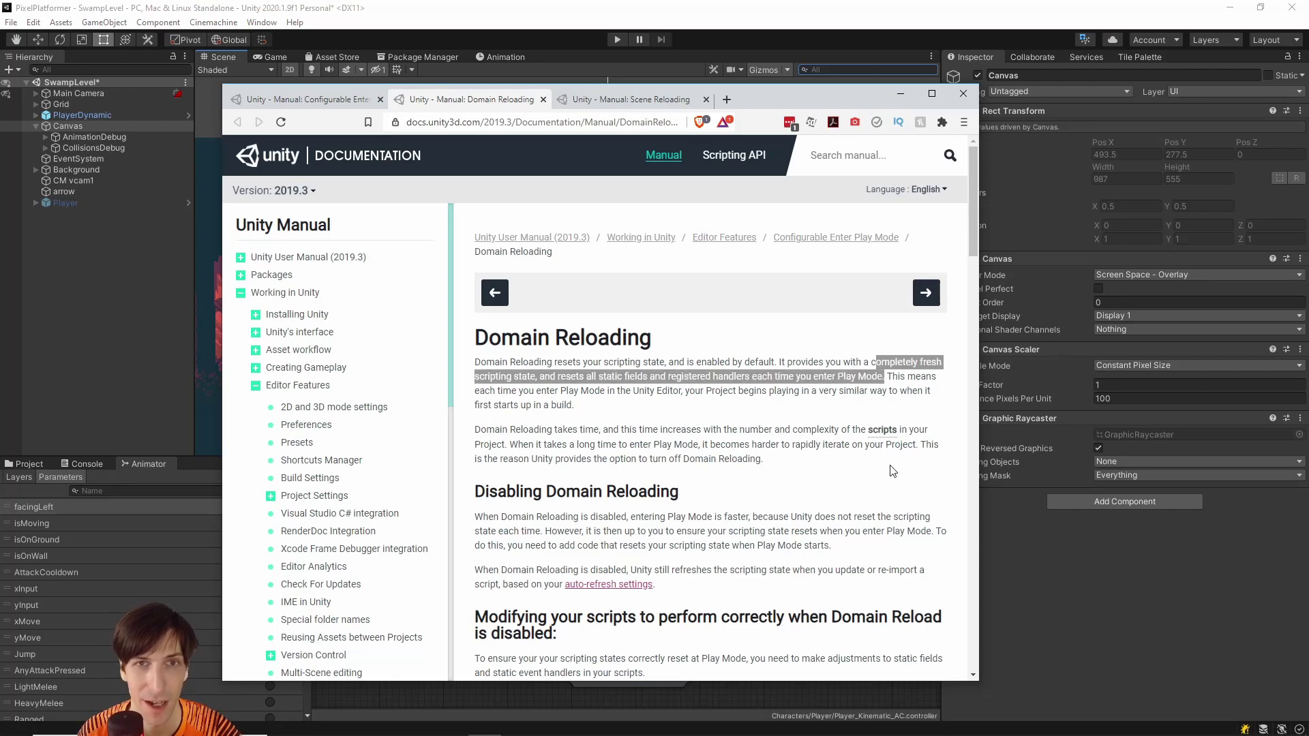
pyautogui.click(901, 93)
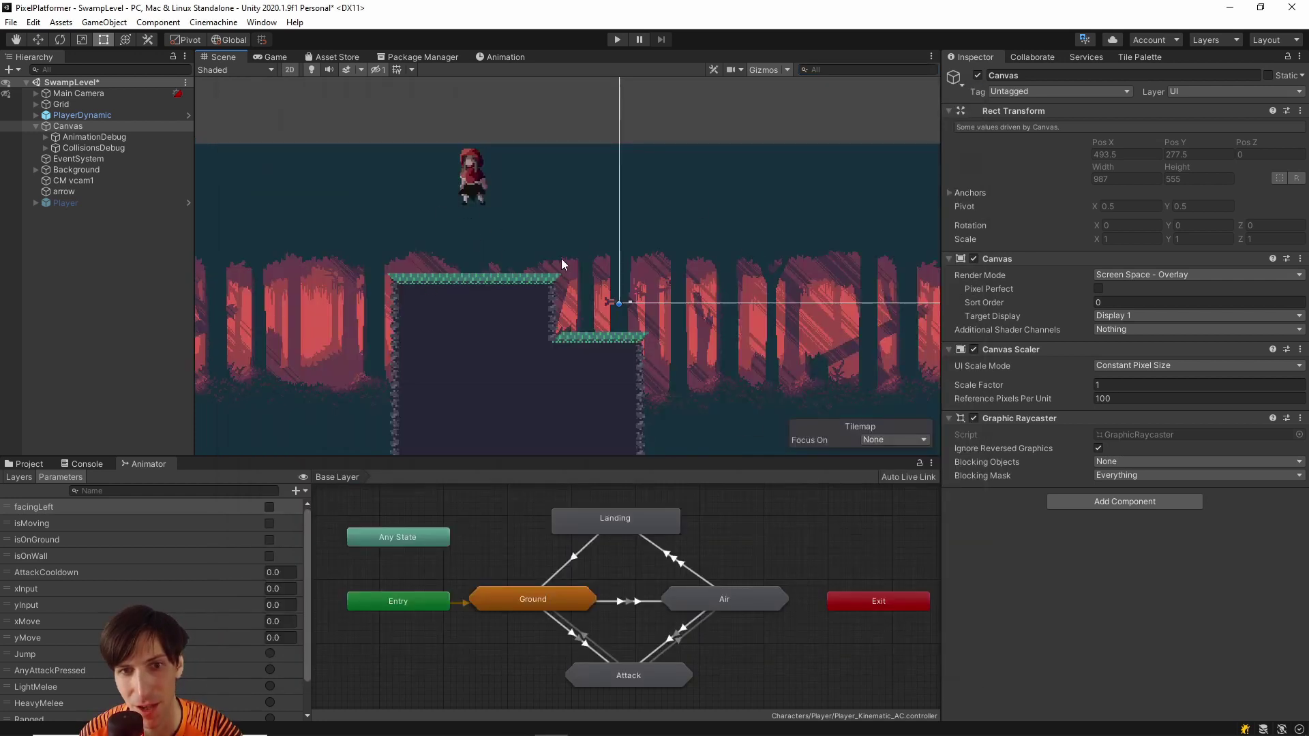
# Run the level in play mode again from the Unity editor
pyautogui.moveTo(622, 284); pyautogui.dragTo(546, 300, button='middle')
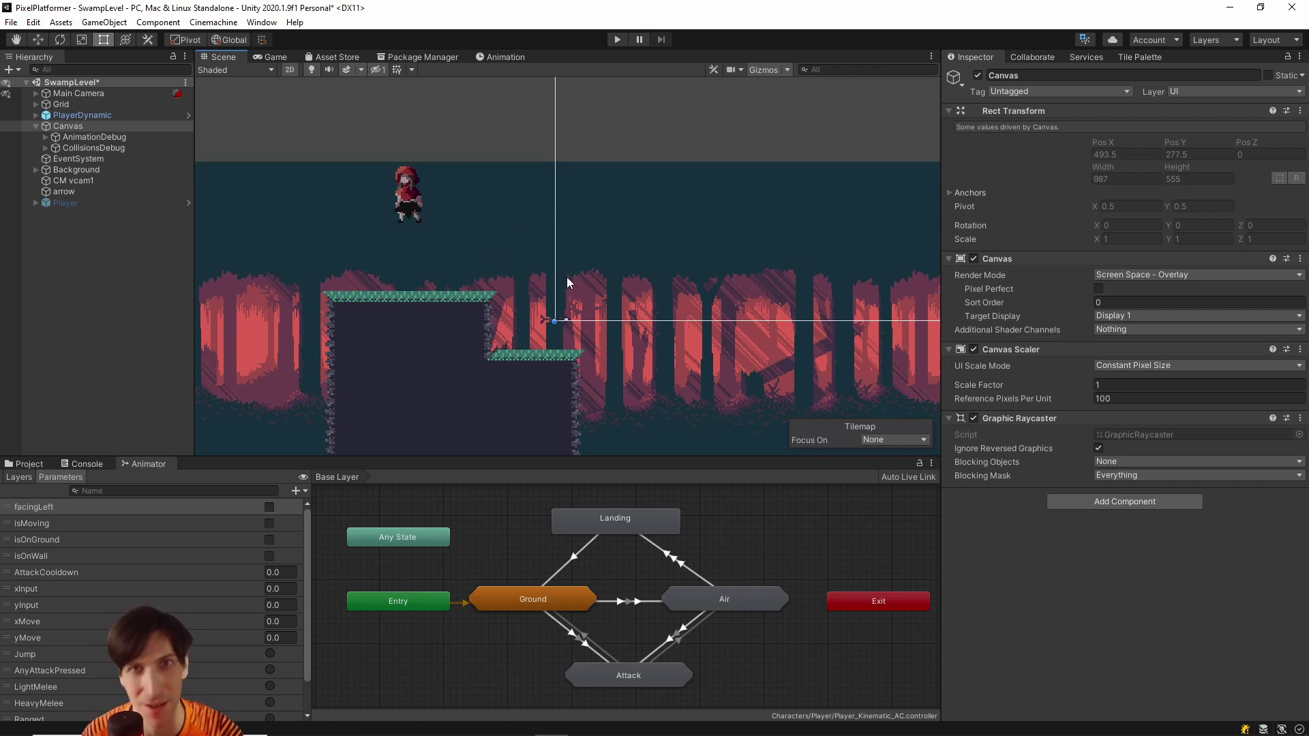
pyautogui.click(618, 40)
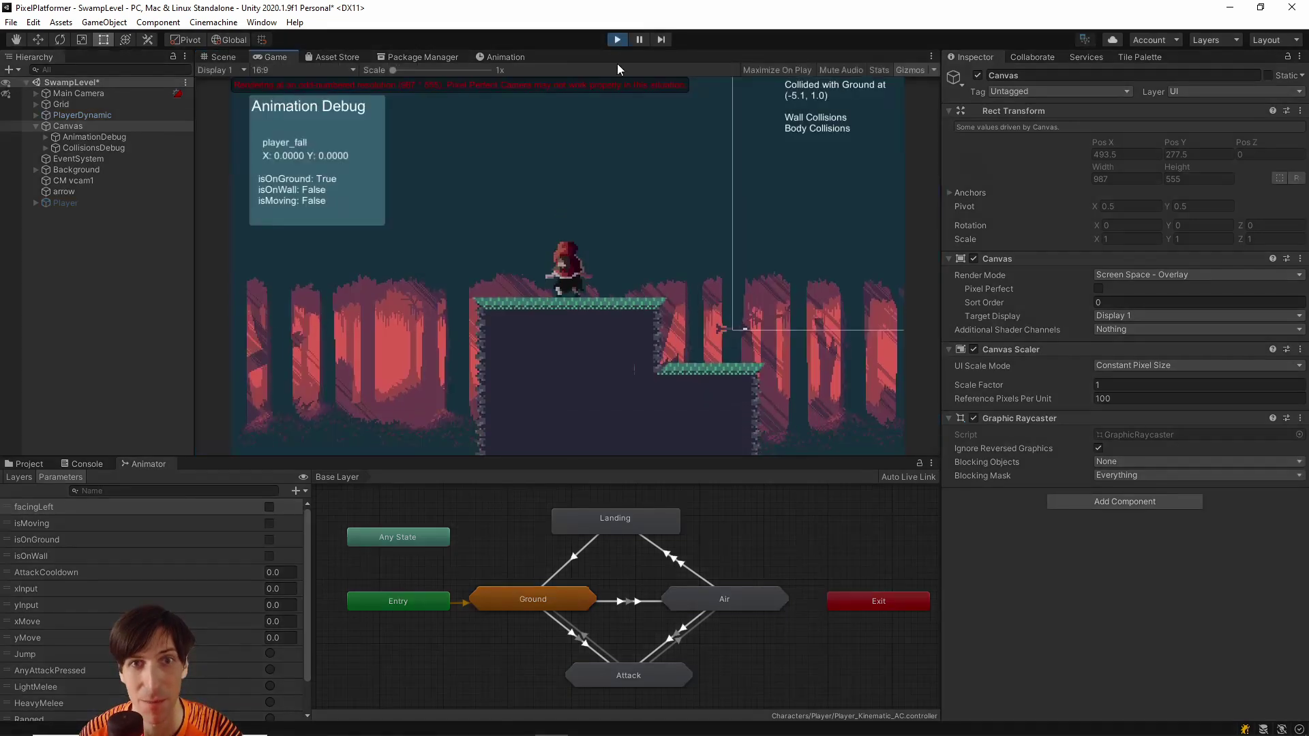